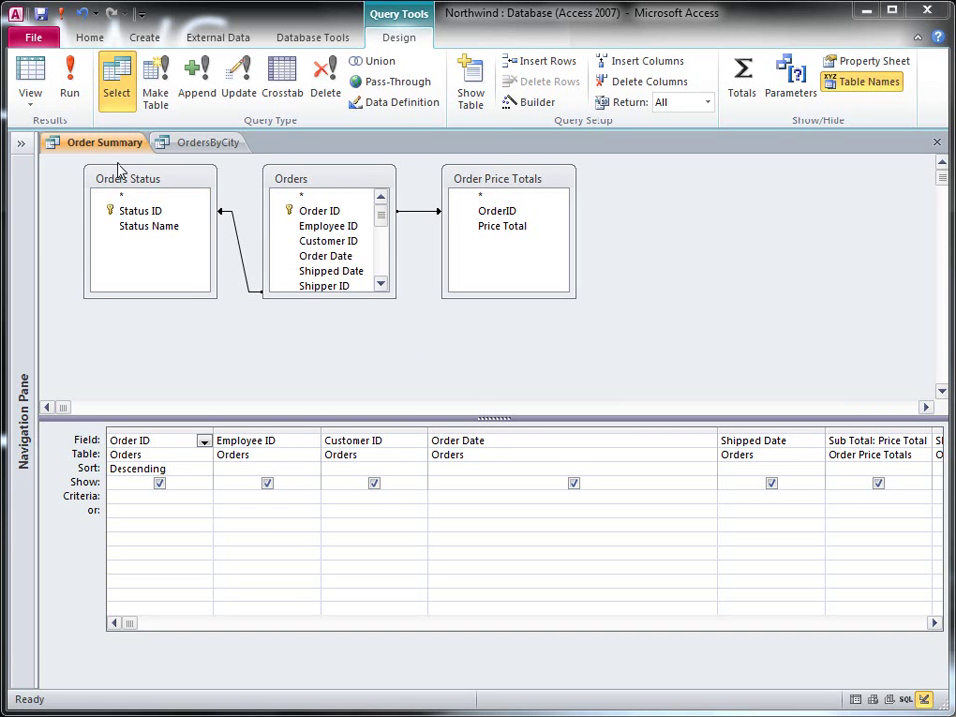
- Copy the OrdersByCity Order Date criteria expression, then go back to the Order Summary query
{"action": "left_click", "coordinate": [204, 146]}
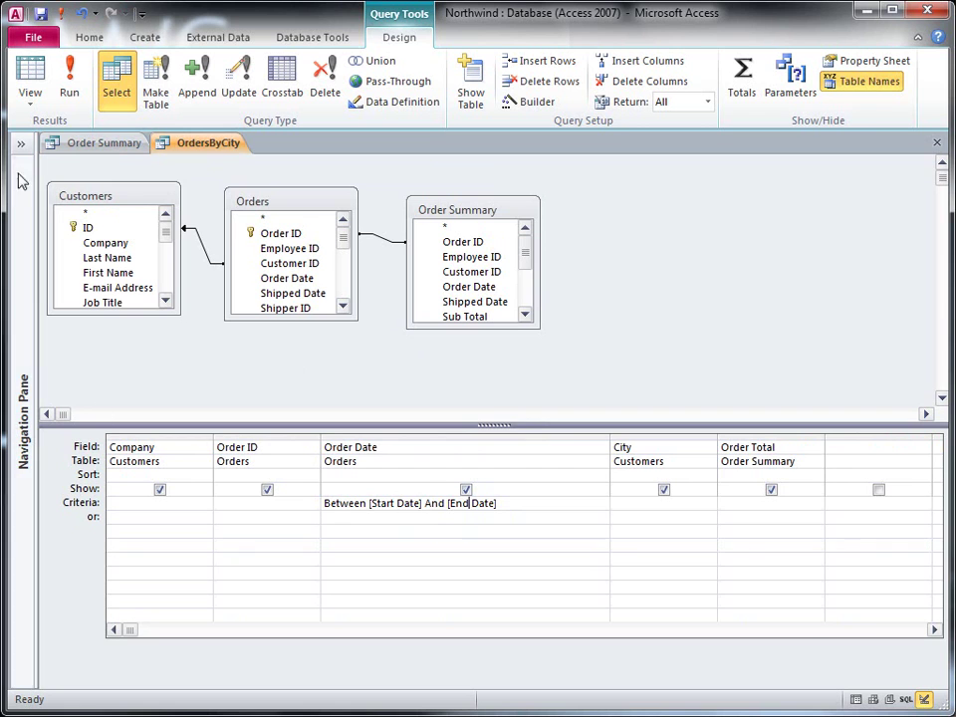
{"action": "left_click", "coordinate": [105, 144]}
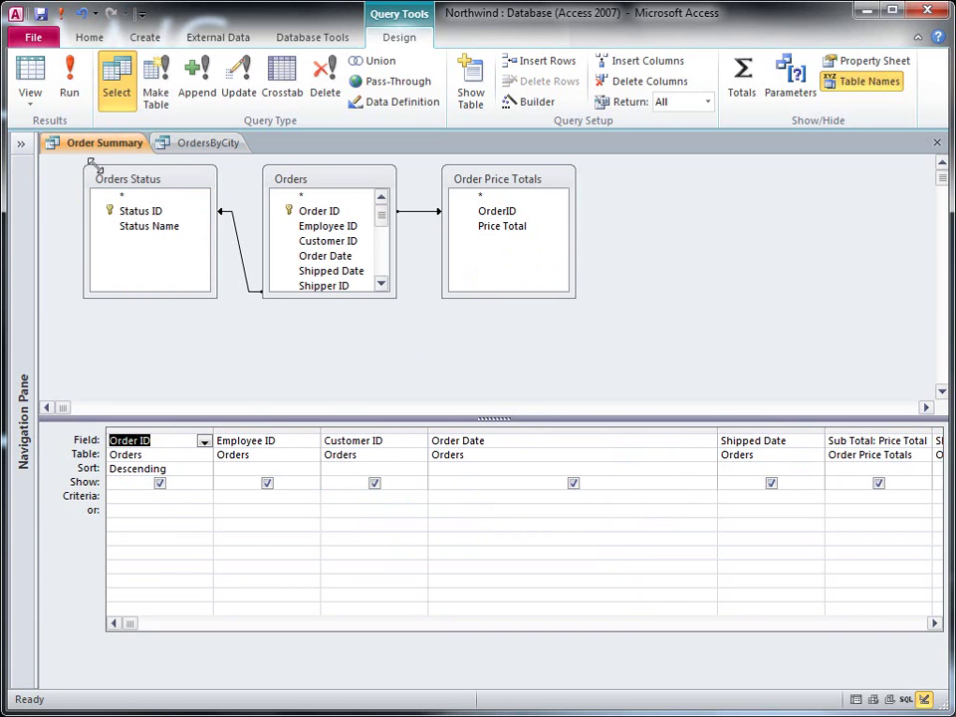
{"action": "left_click", "coordinate": [197, 148]}
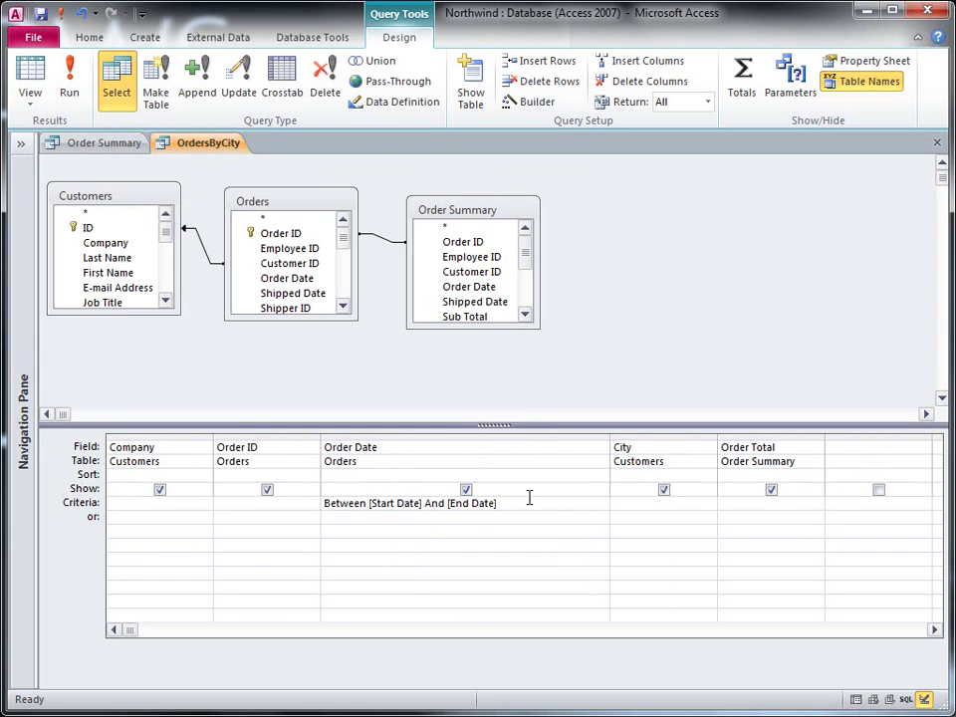
{"action": "left_click_drag", "start_coordinate": [508, 505], "coordinate": [308, 504]}
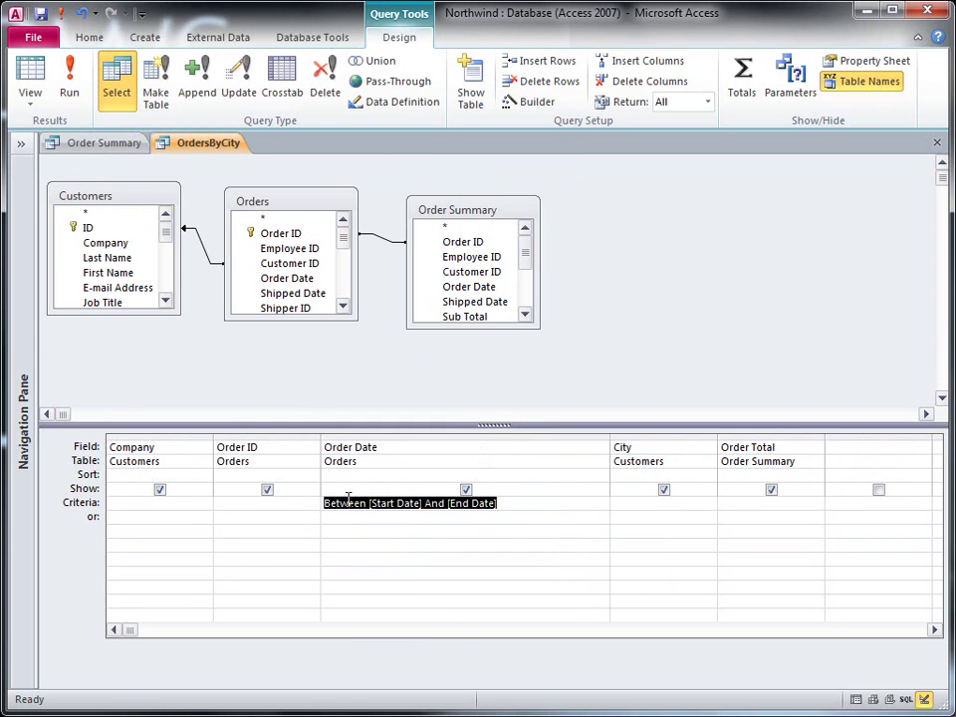
{"action": "right_click", "coordinate": [349, 506]}
{"action": "left_click", "coordinate": [391, 581]}
{"action": "left_click", "coordinate": [91, 149]}
{"action": "left_click", "coordinate": [447, 498]}
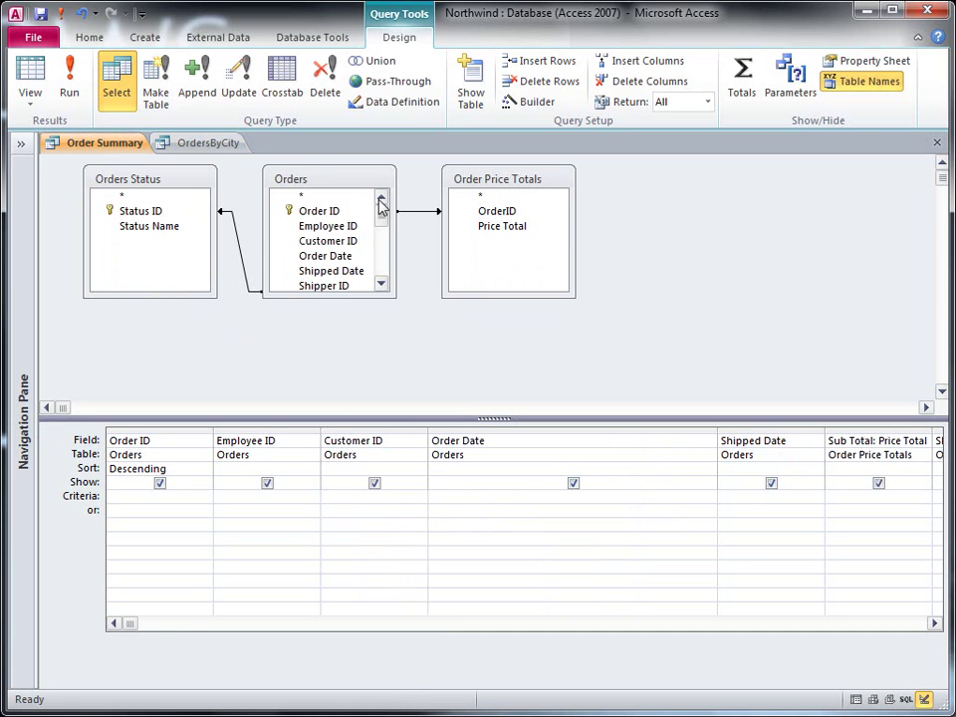
- Create a blank form in Design View, without the Field List, with its detail area about 2.5 × 1.1 inches
{"action": "left_click", "coordinate": [145, 37]}
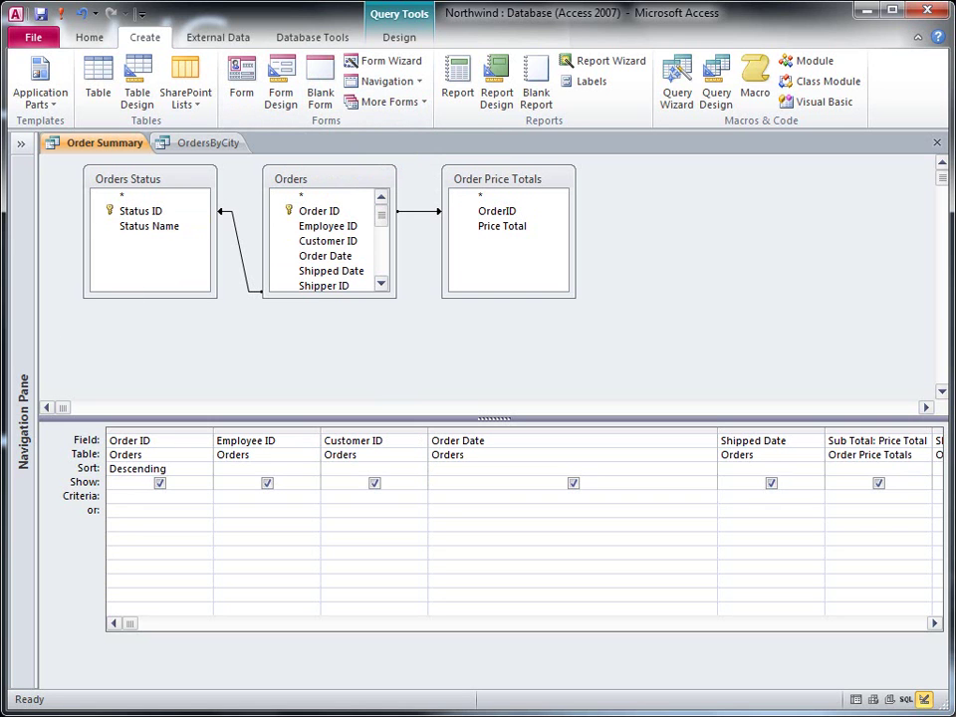
{"action": "left_click", "coordinate": [320, 87]}
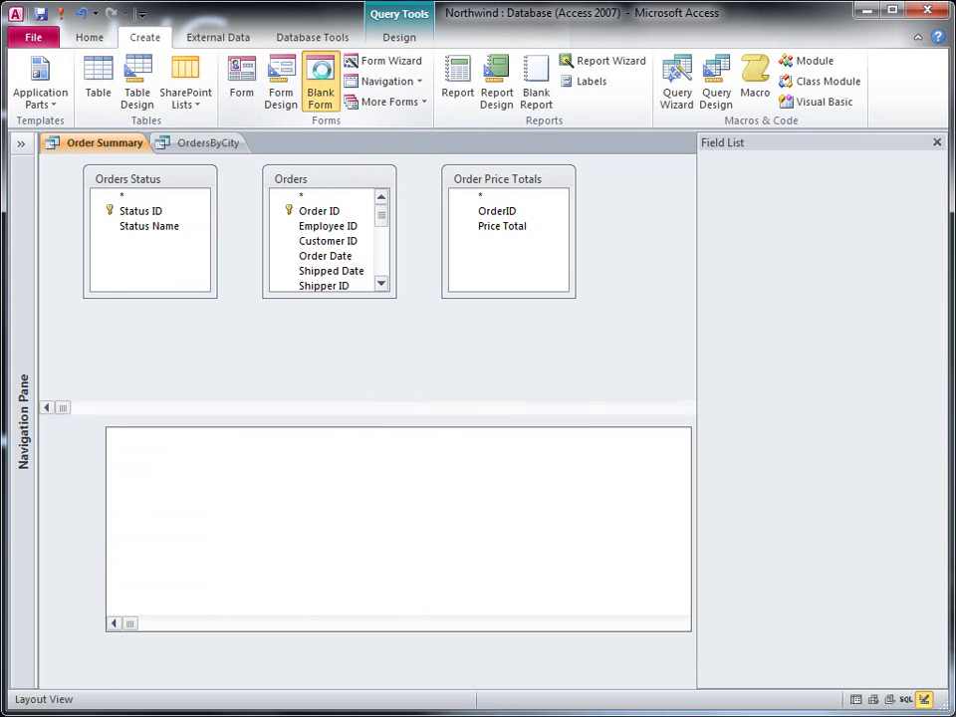
{"action": "left_click", "coordinate": [32, 100]}
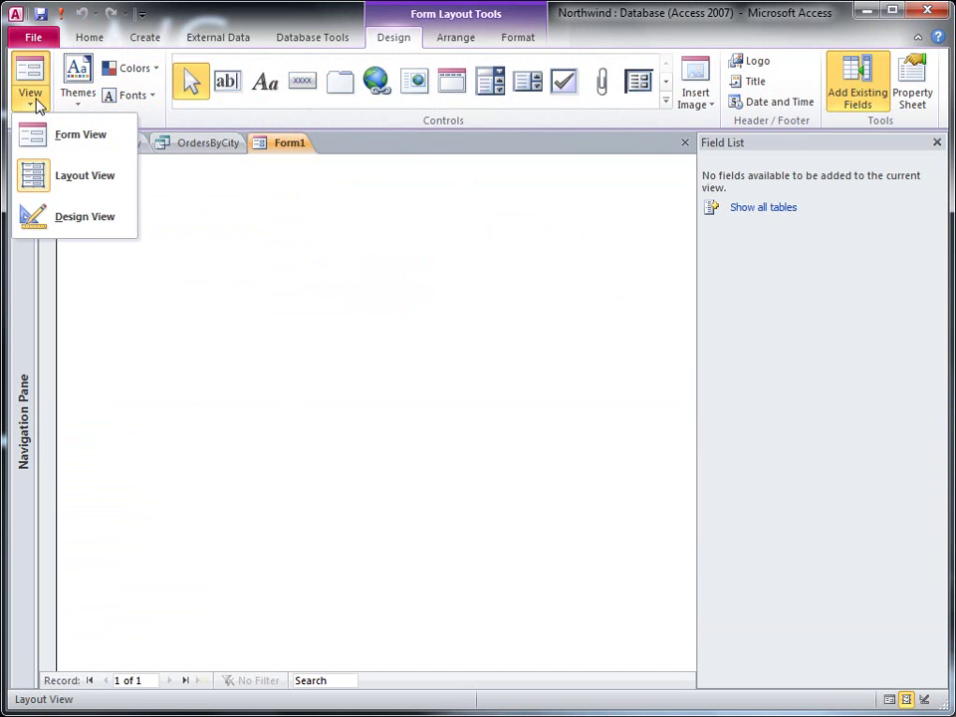
{"action": "left_click", "coordinate": [81, 218]}
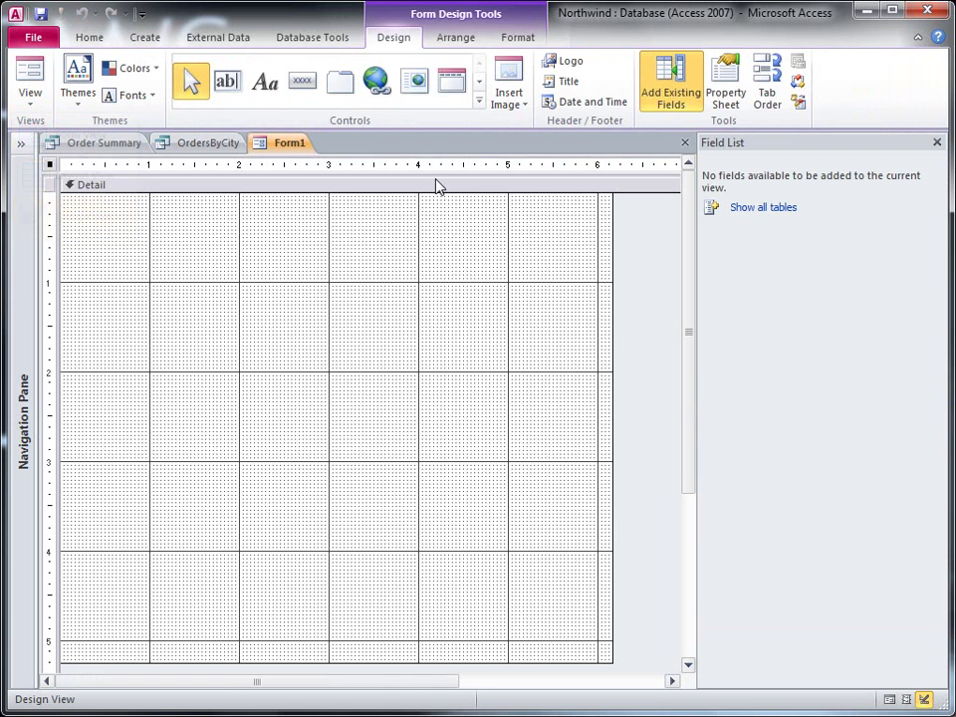
{"action": "left_click", "coordinate": [937, 141]}
{"action": "left_click_drag", "start_coordinate": [615, 659], "coordinate": [280, 291]}
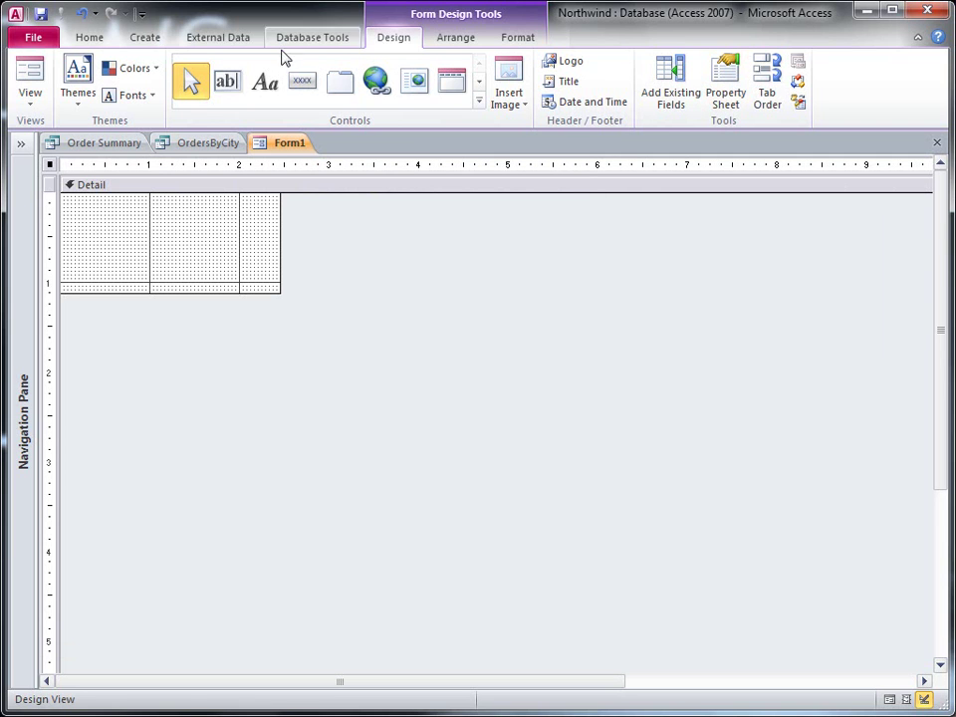
- Draw a text box near the form's top, set its Format to General Date and name it Start Date
{"action": "left_click", "coordinate": [228, 86]}
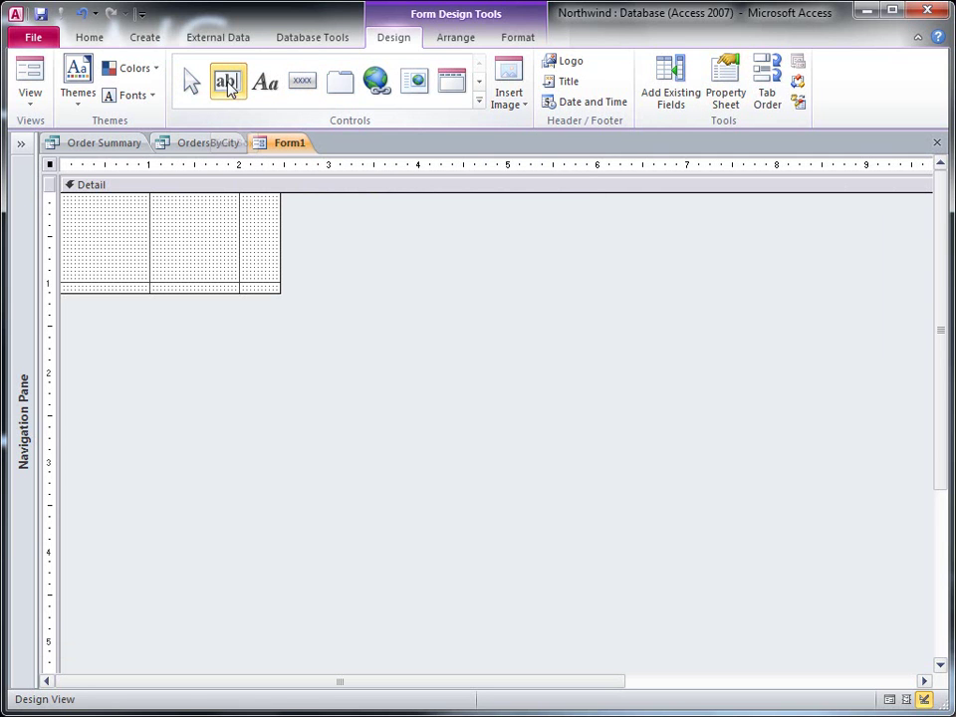
{"action": "left_click_drag", "start_coordinate": [138, 204], "coordinate": [262, 224]}
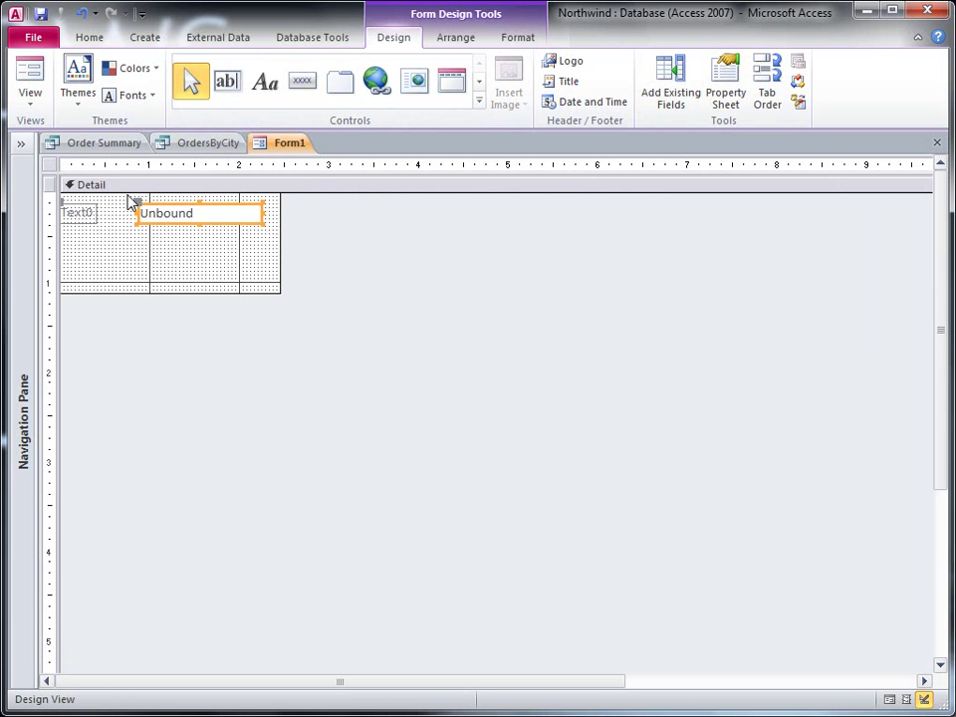
{"action": "left_click", "coordinate": [208, 215]}
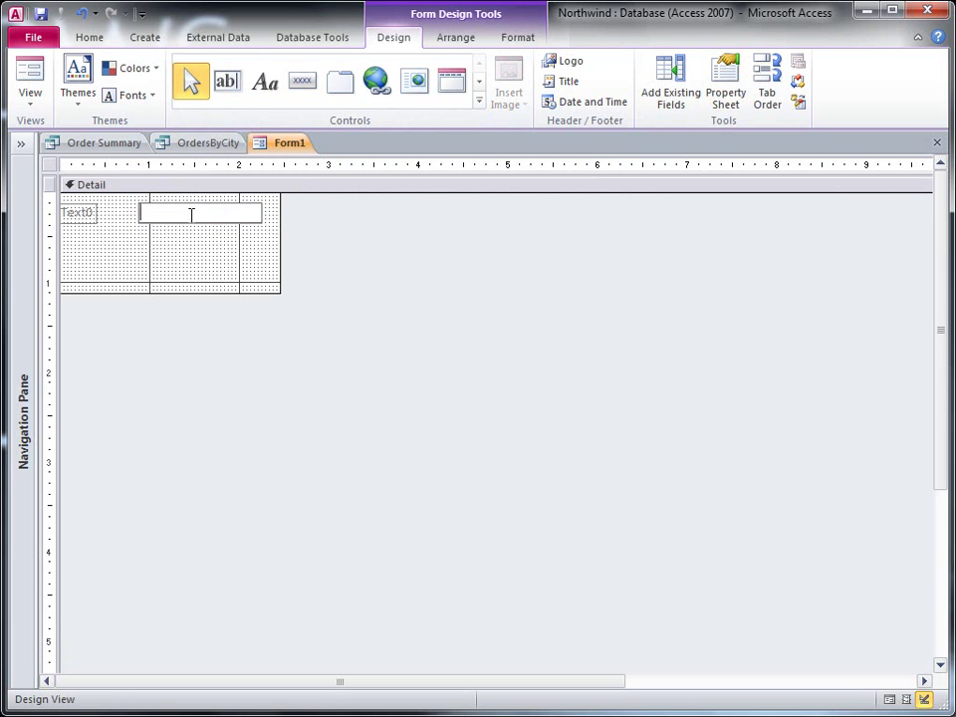
{"action": "left_click", "coordinate": [728, 90]}
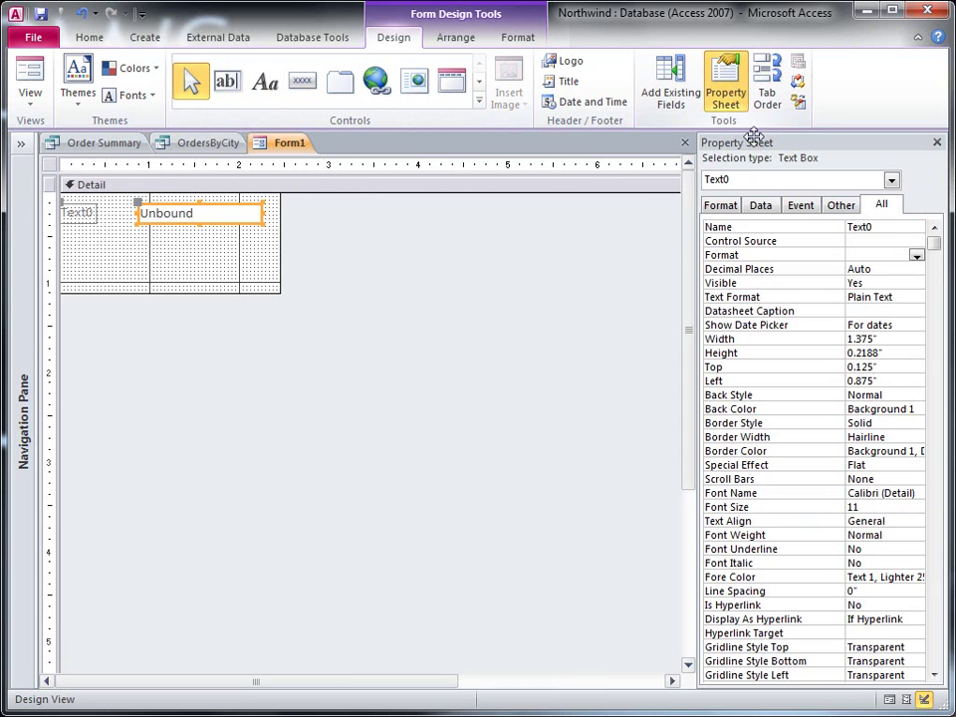
{"action": "left_click", "coordinate": [874, 255]}
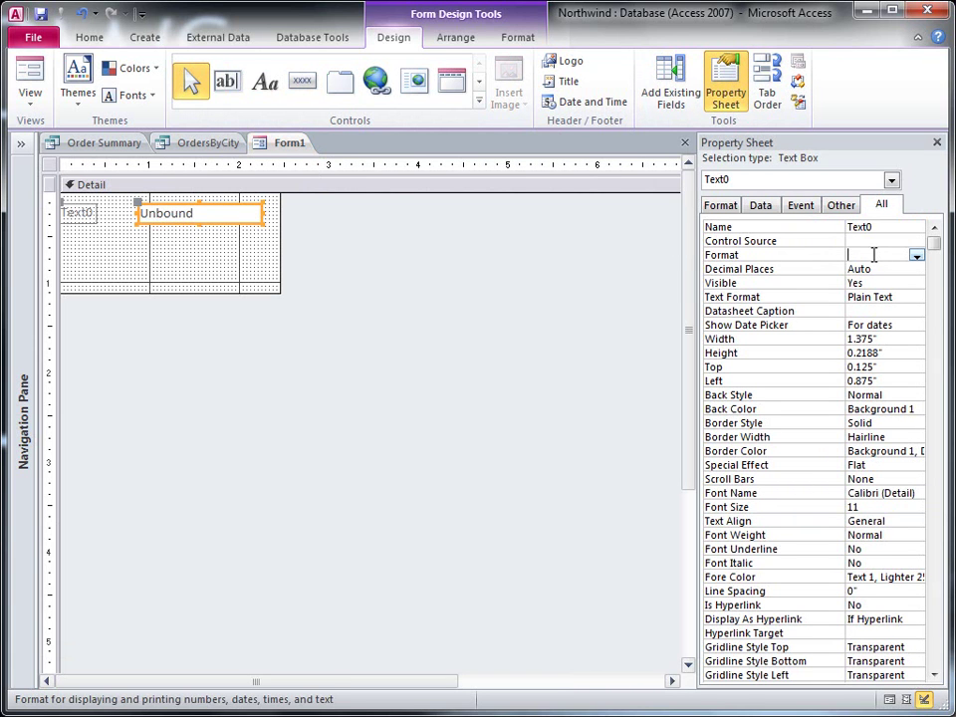
{"action": "double_click", "coordinate": [874, 255]}
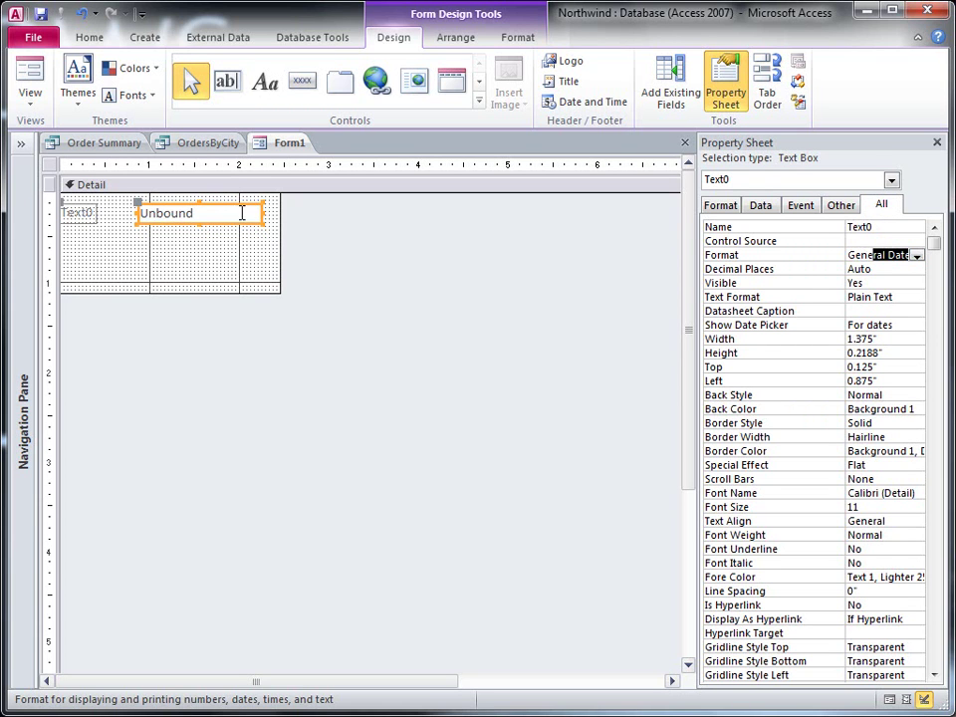
{"action": "double_click", "coordinate": [870, 229]}
{"action": "type", "text": "Start Date"}
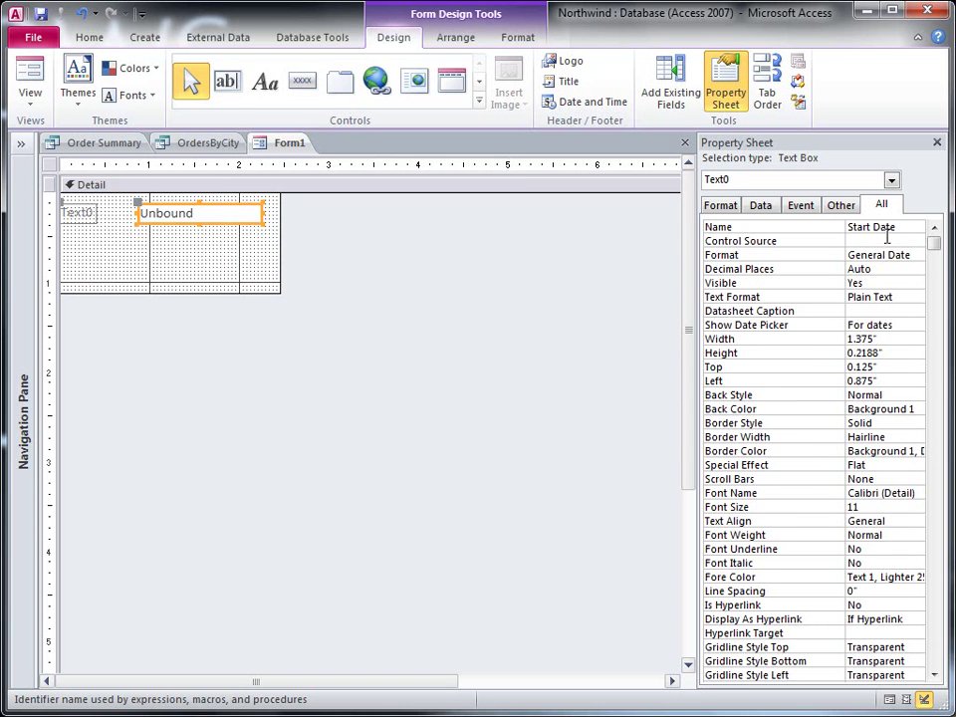
- Change the text box's label caption to Start Date
{"action": "left_click", "coordinate": [77, 212]}
{"action": "left_click", "coordinate": [77, 212]}
{"action": "type", "text": "Start Date"}
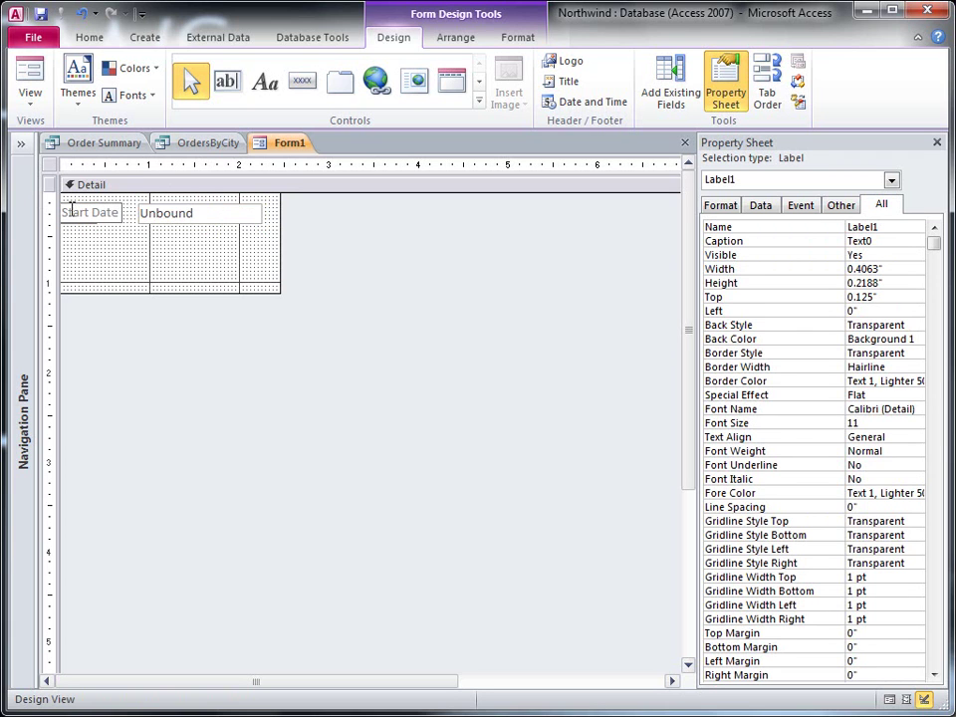
{"action": "left_click", "coordinate": [71, 244]}
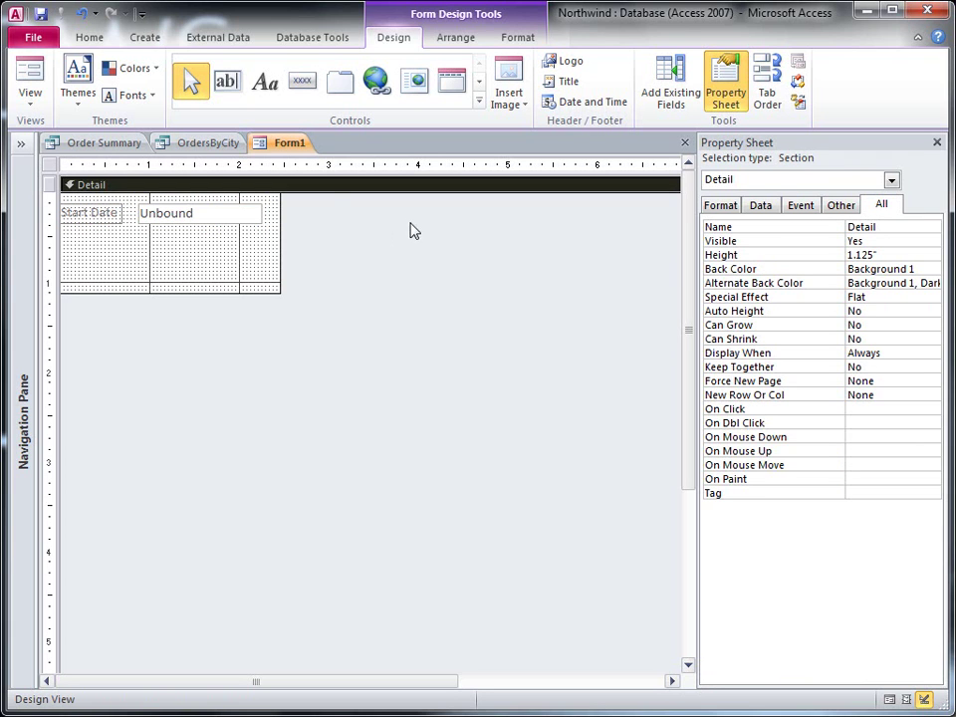
- Draw a second text box below the first, formatted General Date and named End Date
{"action": "left_click", "coordinate": [226, 80]}
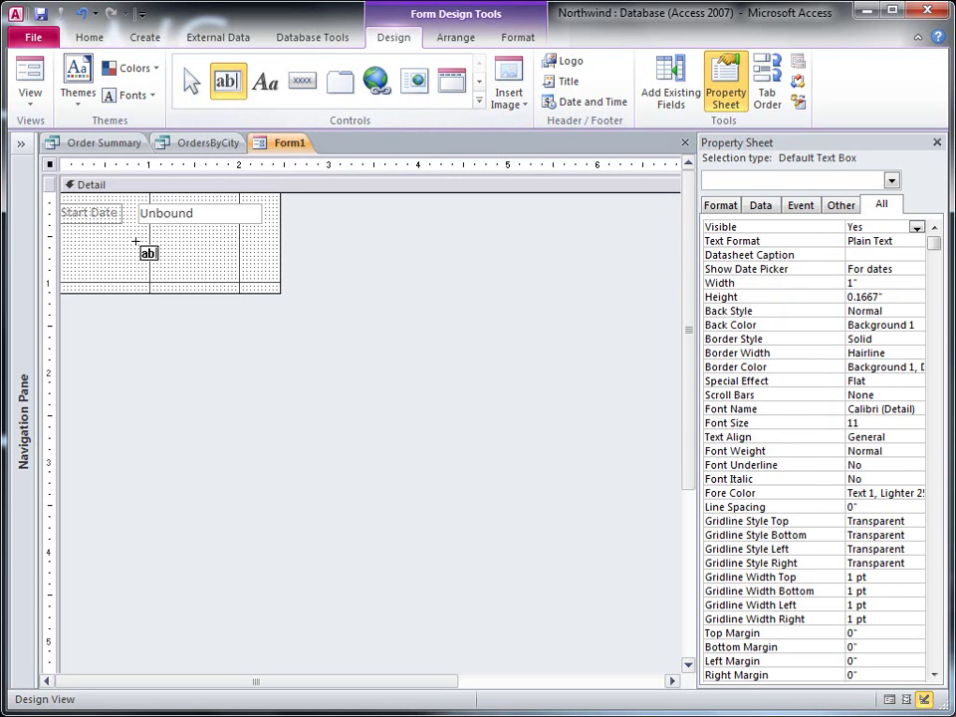
{"action": "left_click_drag", "start_coordinate": [141, 241], "coordinate": [263, 256]}
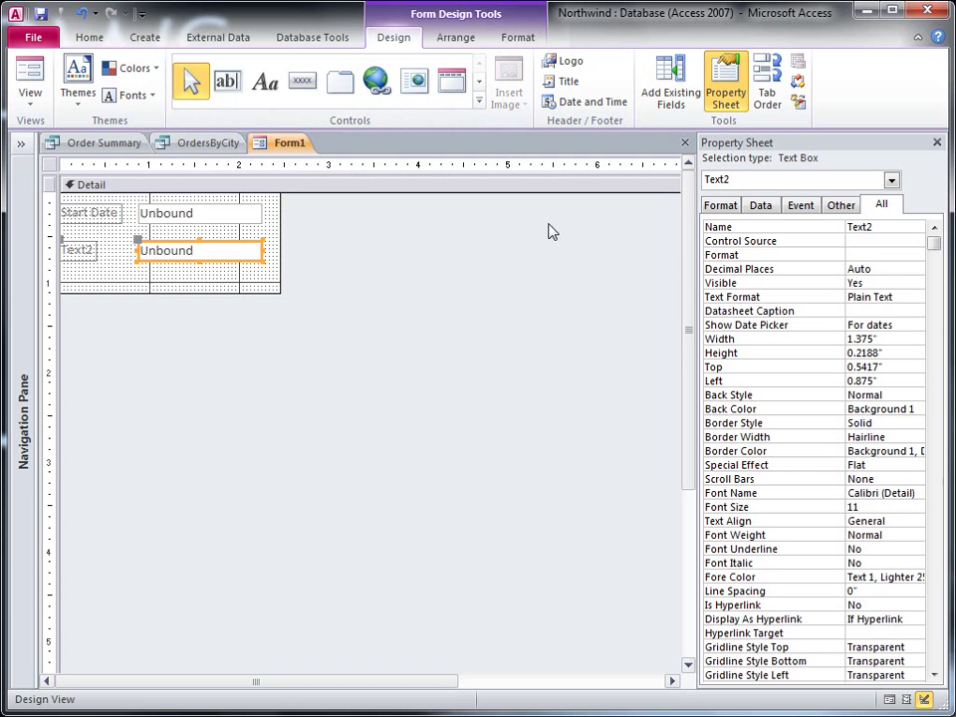
{"action": "left_click", "coordinate": [873, 252]}
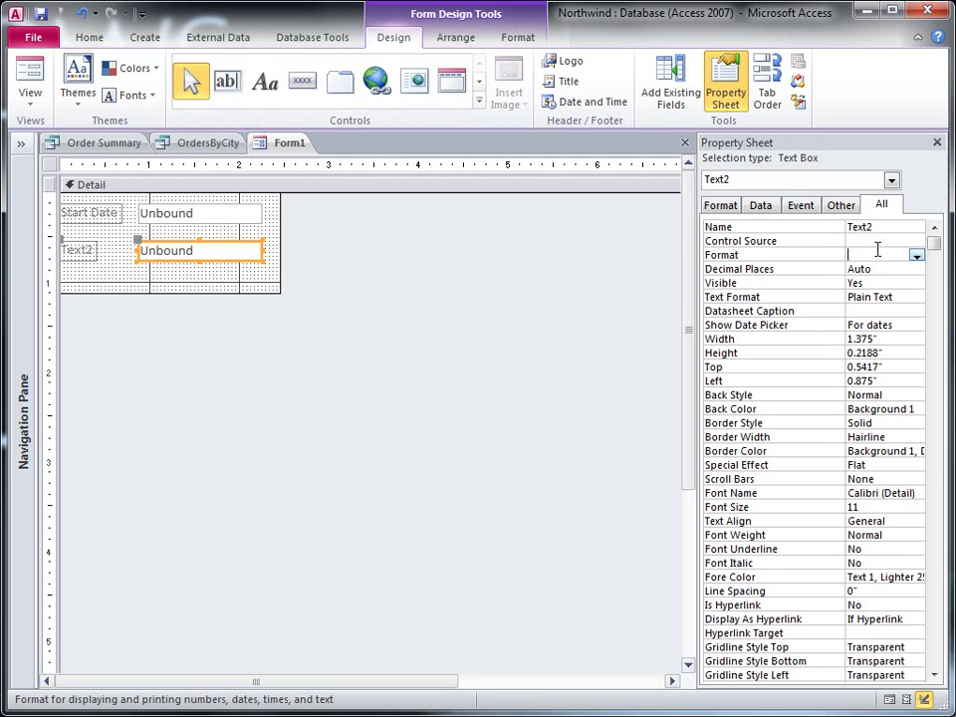
{"action": "type", "text": "general Date"}
{"action": "double_click", "coordinate": [875, 226]}
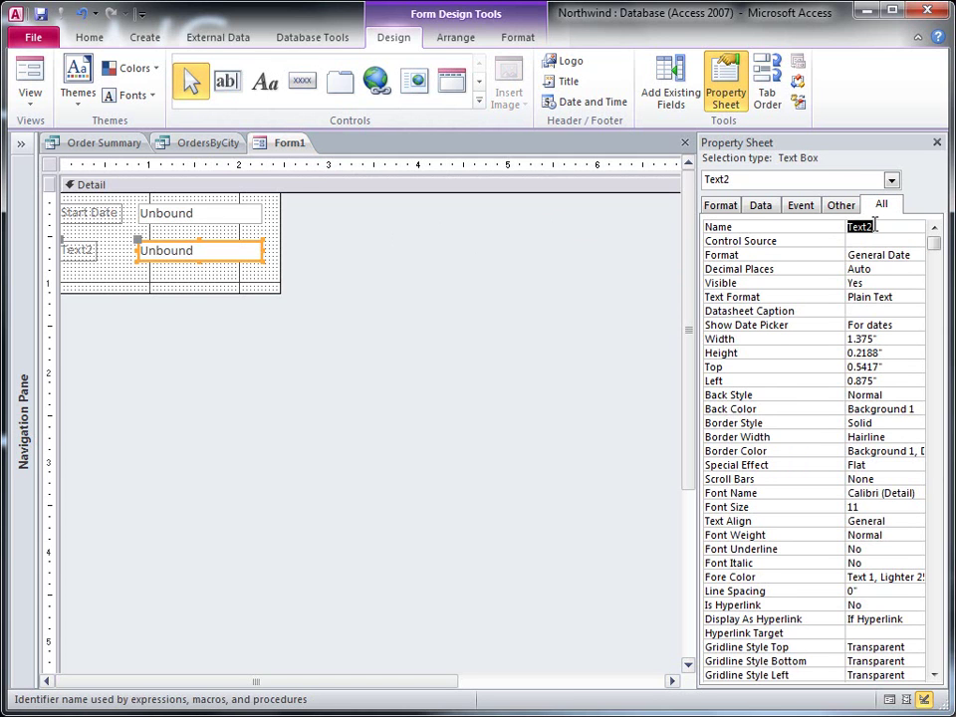
{"action": "type", "text": "End Date"}
- Change the second text box's label caption to End Date
{"action": "left_click", "coordinate": [76, 250]}
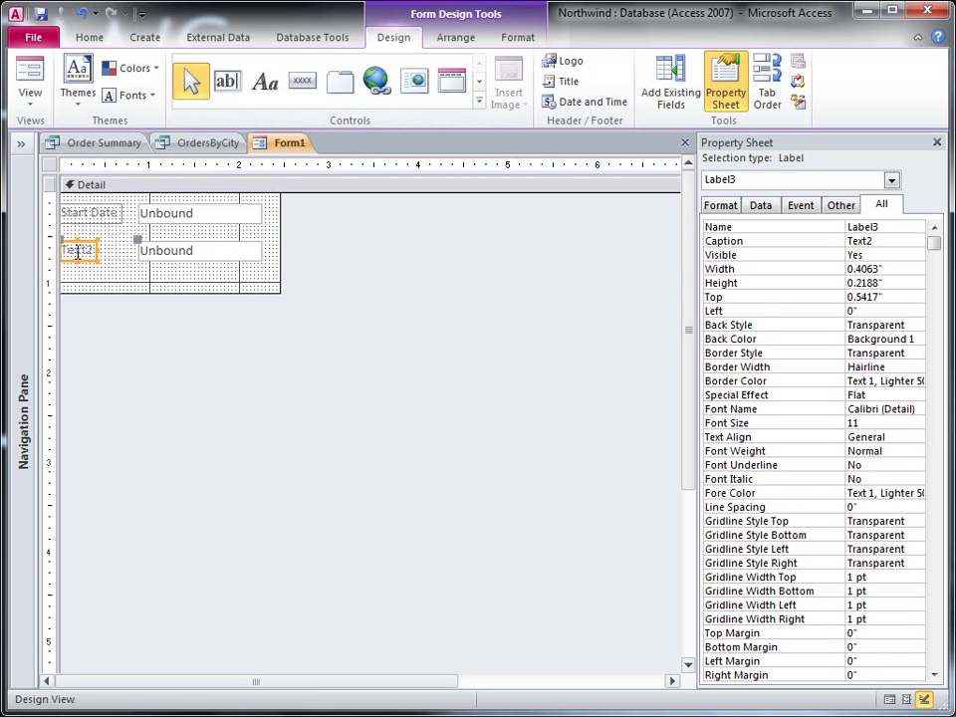
{"action": "double_click", "coordinate": [76, 251]}
{"action": "type", "text": "End D"}
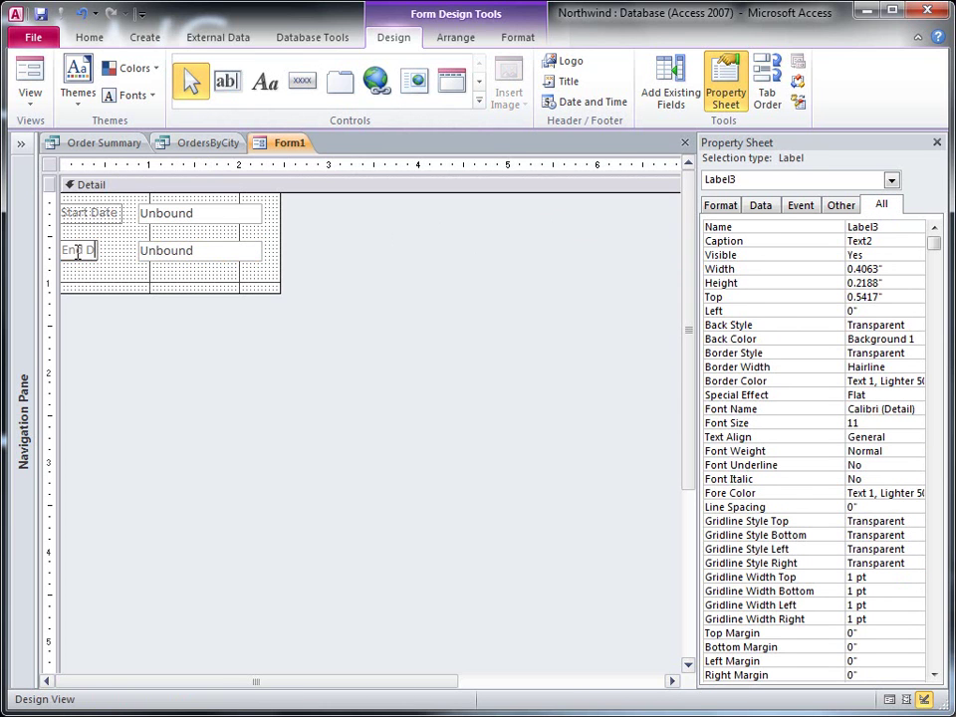
{"action": "type", "text": "ate"}
{"action": "left_click", "coordinate": [86, 271]}
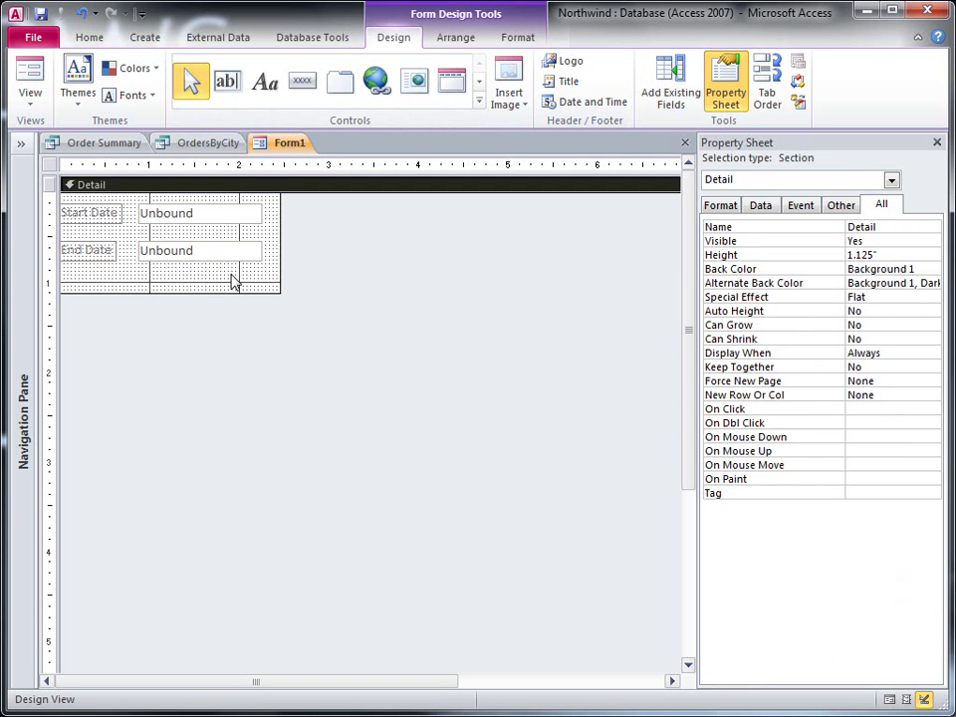
{"action": "right_click", "coordinate": [289, 152]}
- Save the form as DateRange and return to the OrdersByCity query design
{"action": "left_click", "coordinate": [336, 161]}
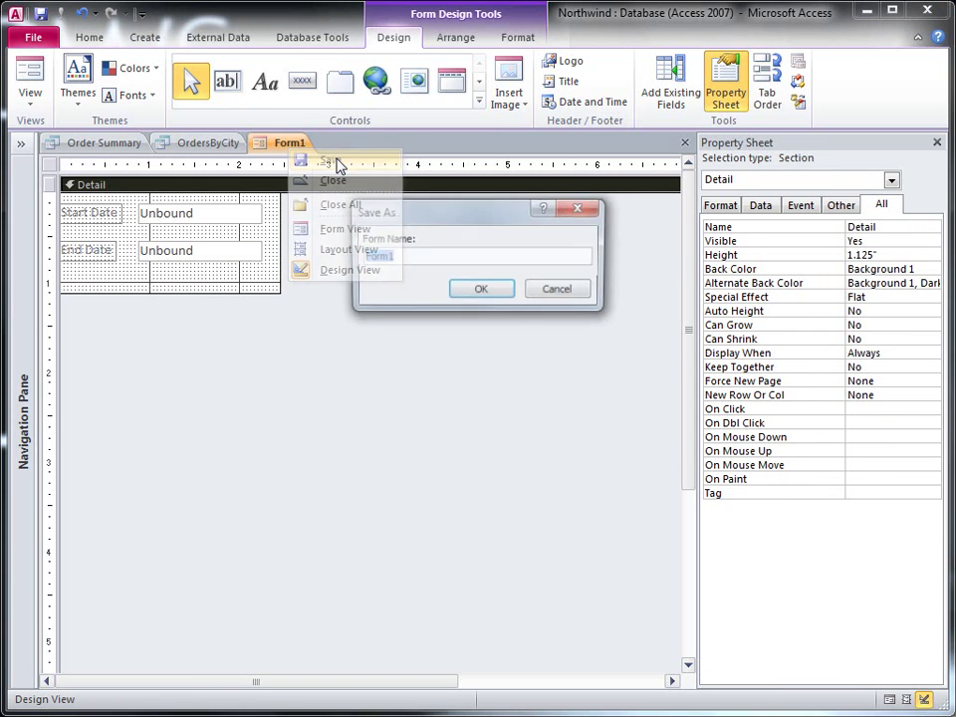
{"action": "type", "text": "DateRa"}
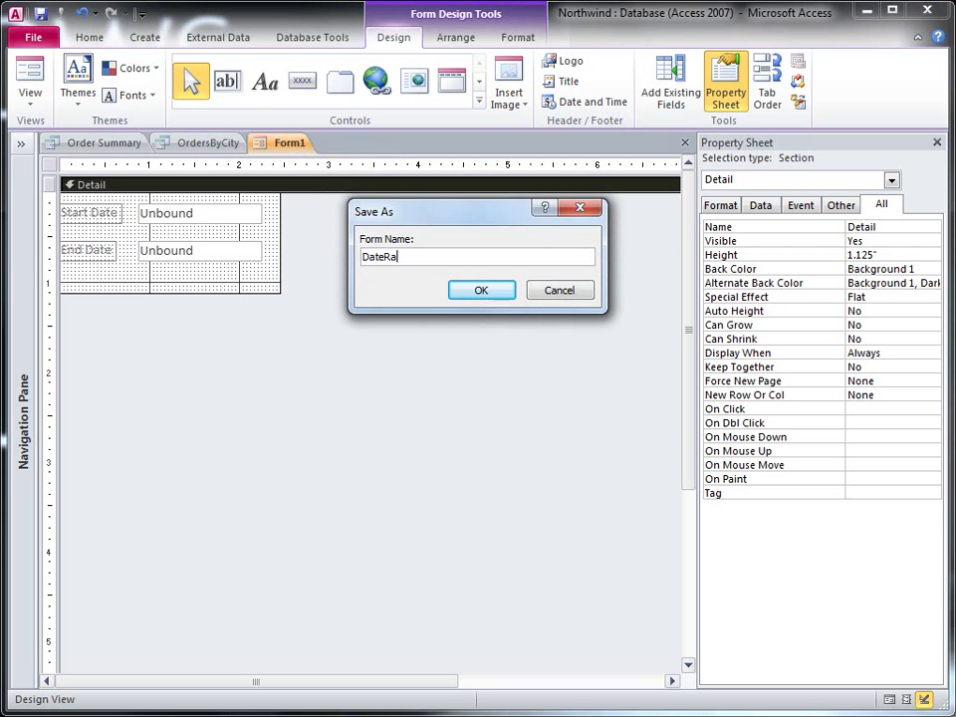
{"action": "type", "text": "nge"}
{"action": "left_click", "coordinate": [498, 292]}
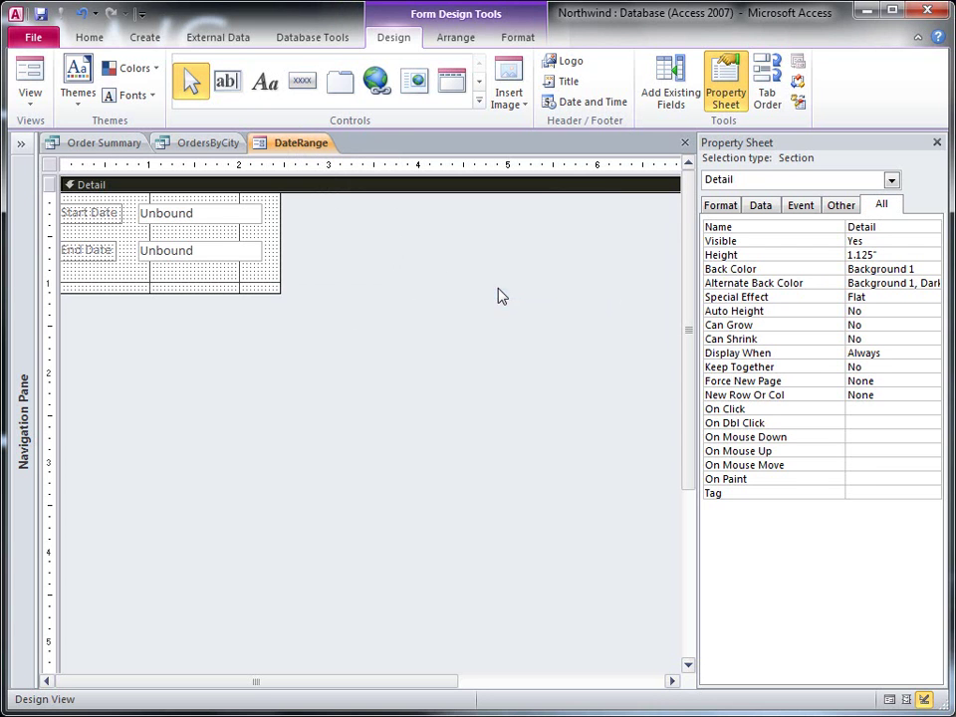
{"action": "left_click", "coordinate": [197, 146]}
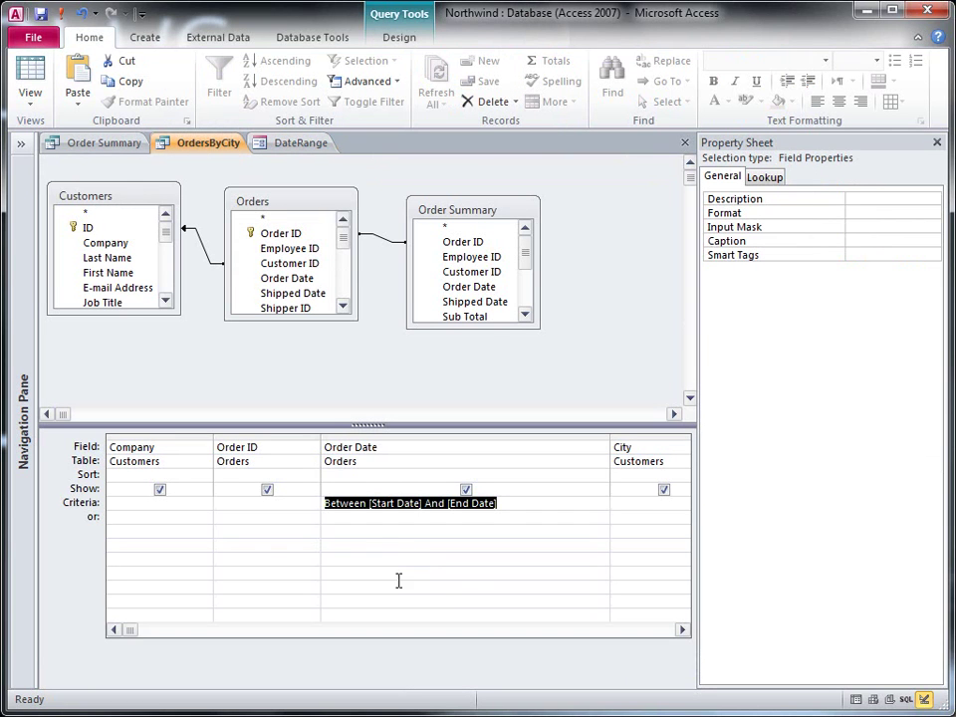
- Prefix the Start Date reference in the Order Date criteria with [Forms]![DateRange]!
{"action": "left_click", "coordinate": [367, 505]}
{"action": "left_click_drag", "start_coordinate": [368, 504], "coordinate": [394, 504]}
{"action": "key", "text": "Right"}
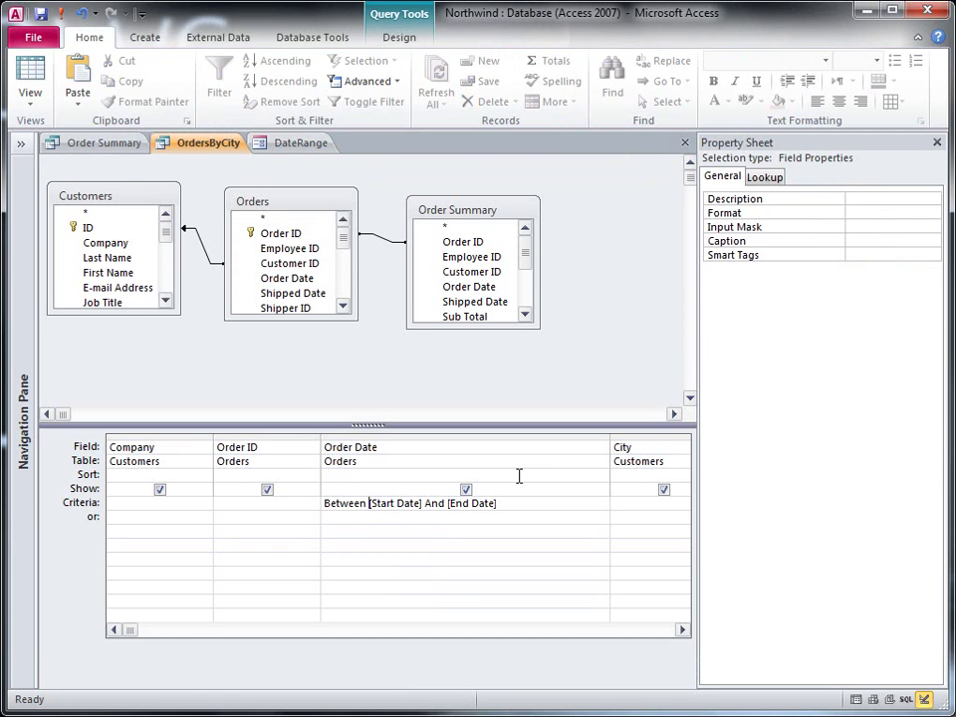
{"action": "type", "text": "("}
{"action": "type", "text": "F"}
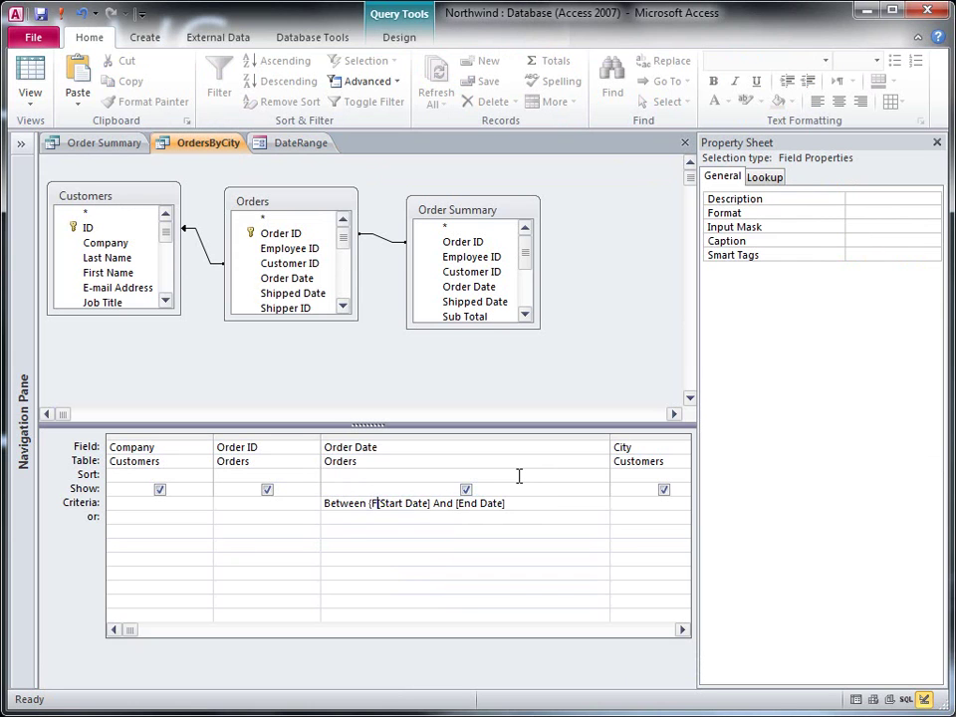
{"action": "key", "text": "BackSpace"}
{"action": "key", "text": "BackSpace"}
{"action": "type", "text": "[Fo"}
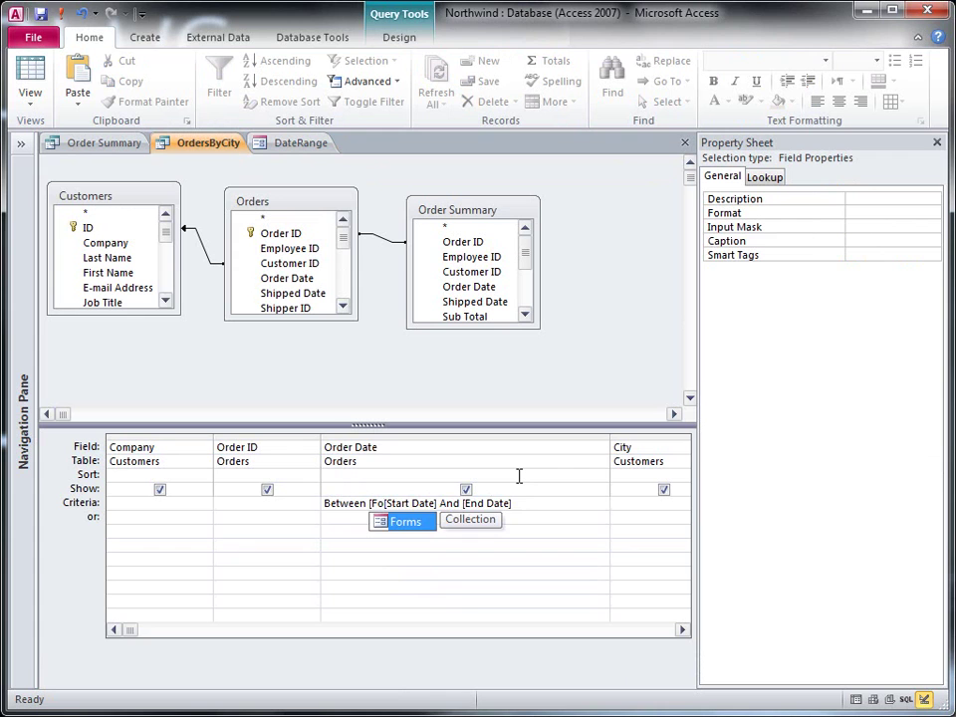
{"action": "key", "text": "Tab"}
{"action": "type", "text": "!"}
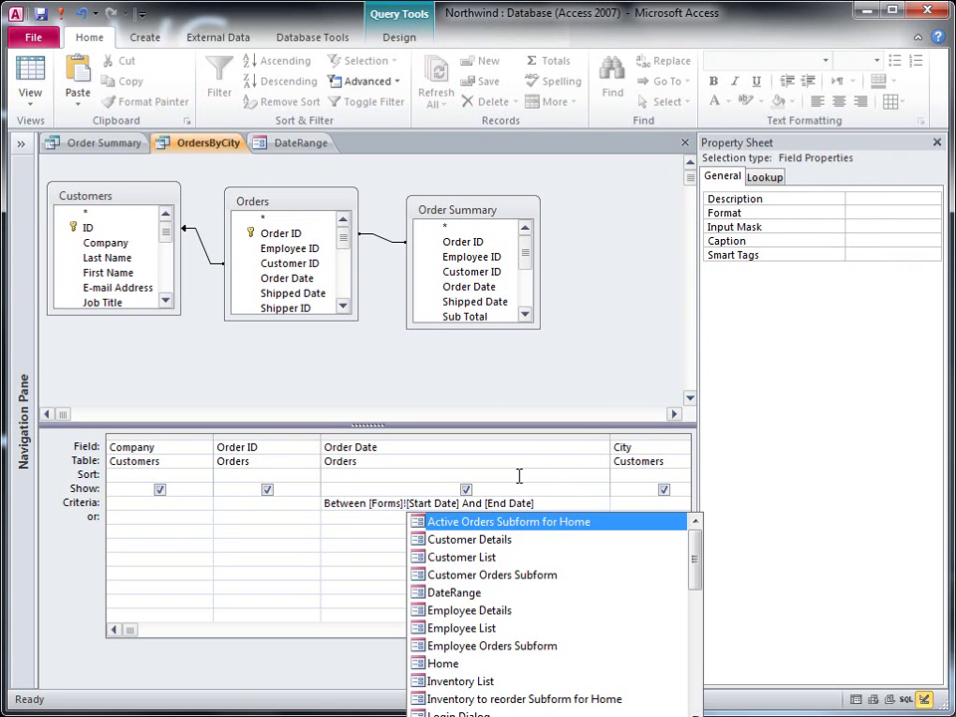
{"action": "left_click", "coordinate": [444, 593]}
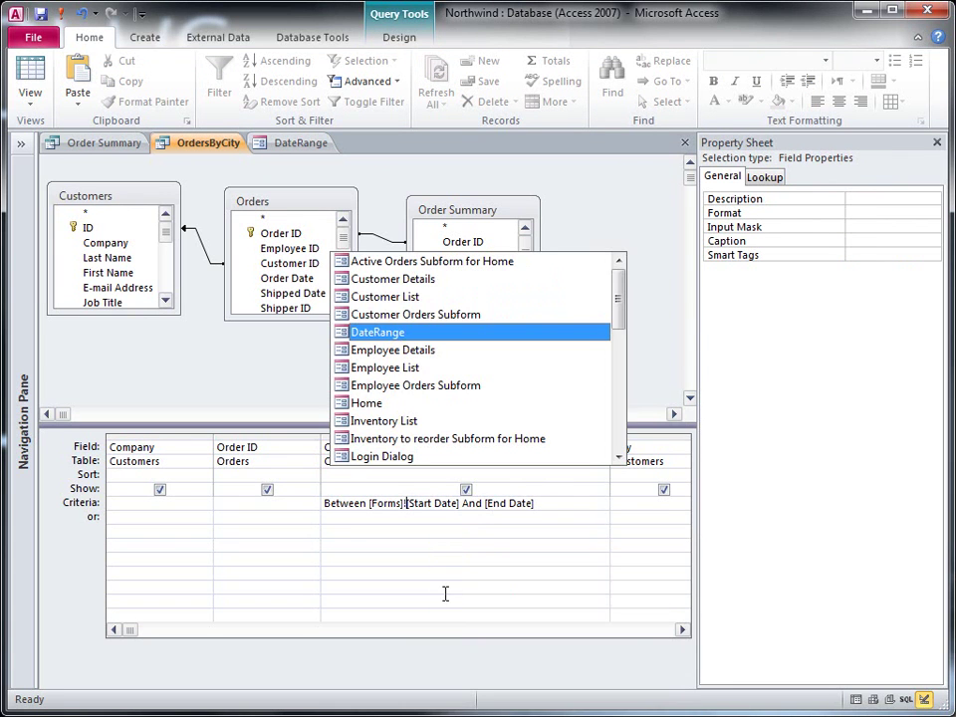
{"action": "key", "text": "Tab"}
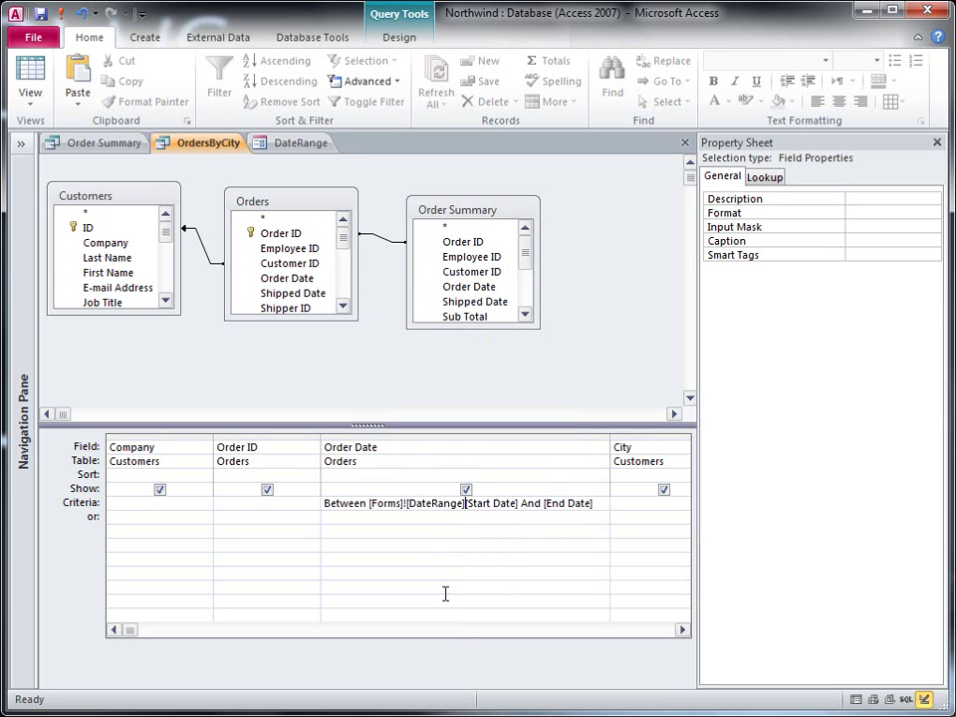
{"action": "type", "text": "!"}
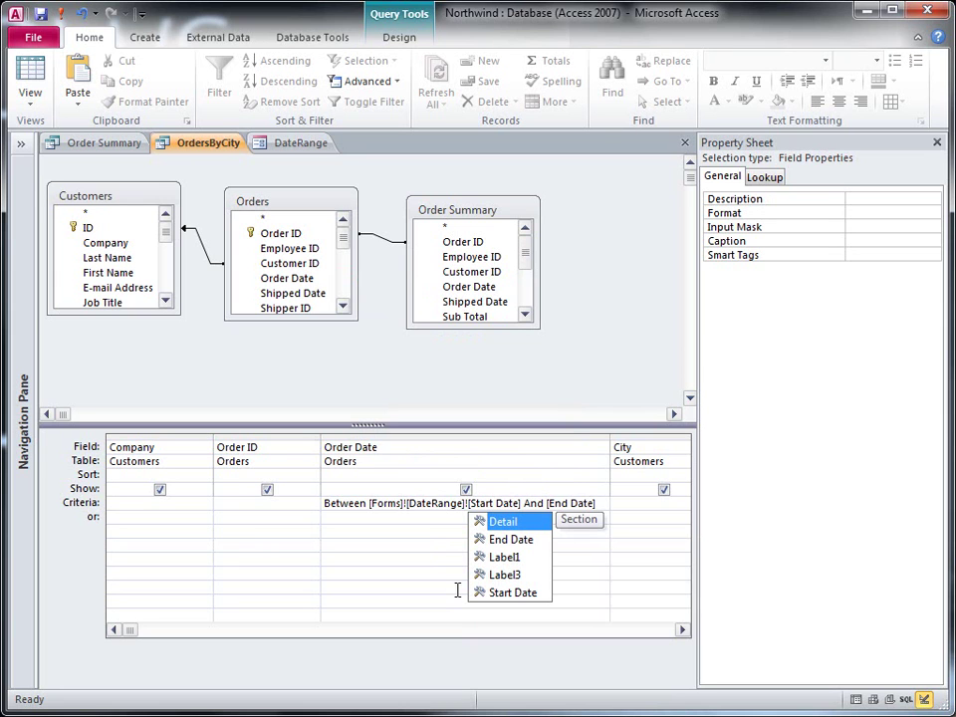
{"action": "left_click", "coordinate": [427, 521]}
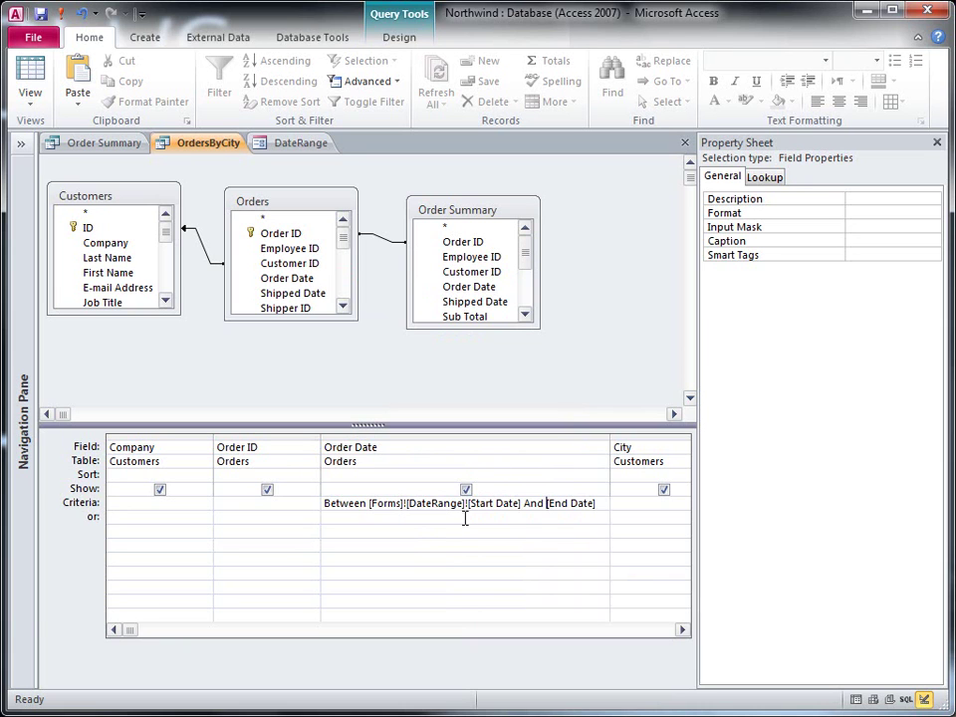
- Insert the same [Forms]![DateRange]! reference before [End Date], then select the whole criteria
{"action": "left_click_drag", "start_coordinate": [470, 503], "coordinate": [368, 494]}
{"action": "key", "text": "ctrl+c"}
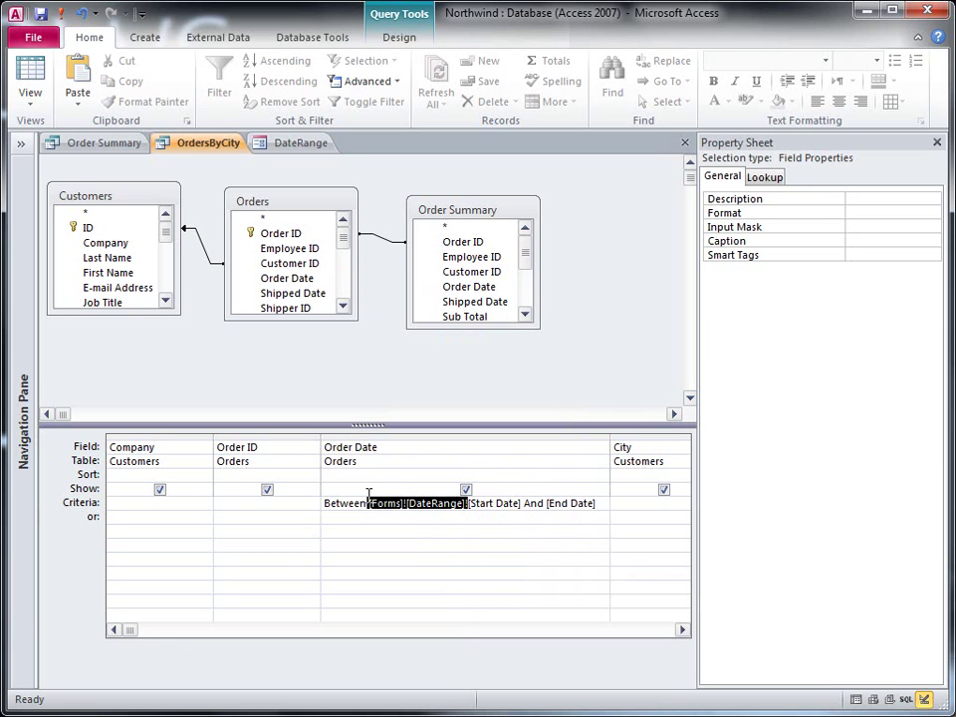
{"action": "left_click", "coordinate": [544, 503]}
{"action": "key", "text": "ctrl+v"}
{"action": "type", "text": "!"}
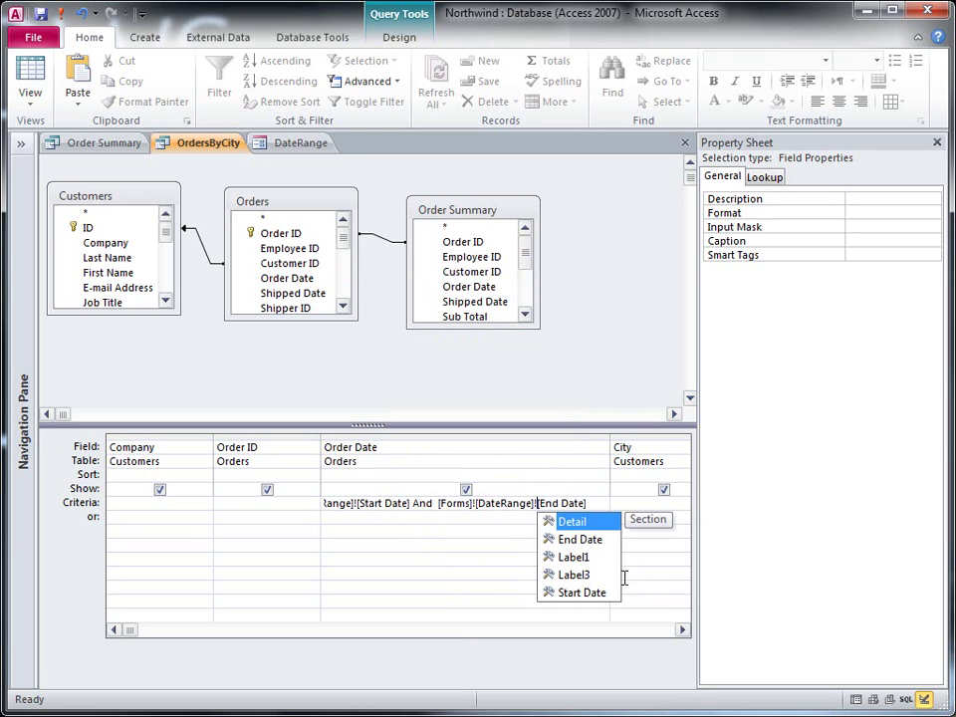
{"action": "left_click", "coordinate": [412, 519]}
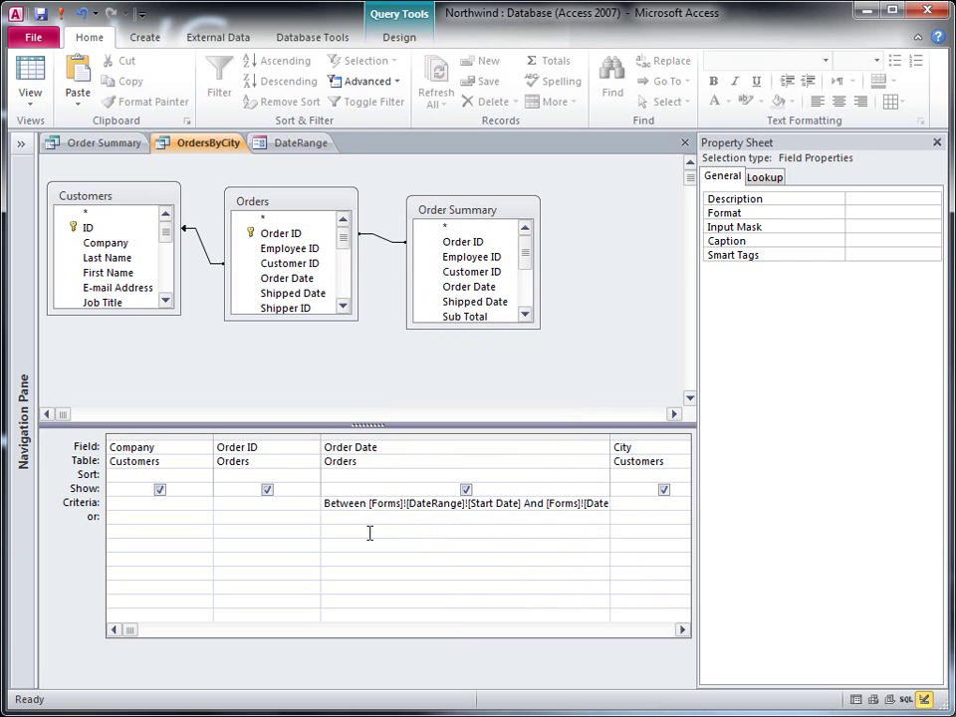
{"action": "left_click", "coordinate": [326, 503]}
{"action": "right_click", "coordinate": [348, 506]}
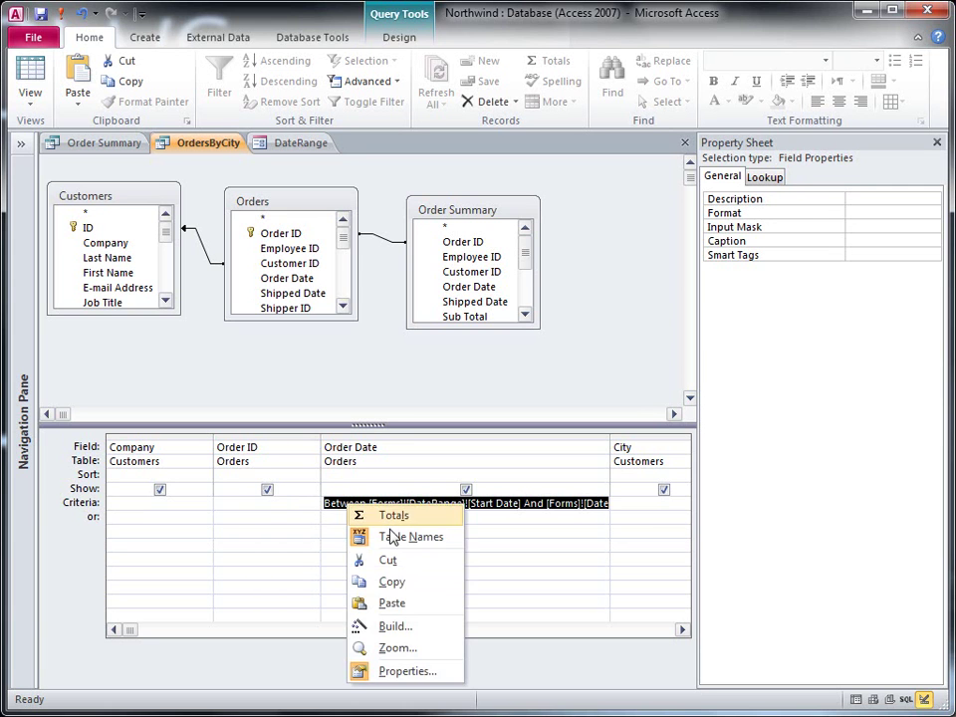
- Paste the copied criteria into Order Summary's Order Date cell, then show DateRange in Form View
{"action": "left_click", "coordinate": [394, 579]}
{"action": "left_click", "coordinate": [112, 144]}
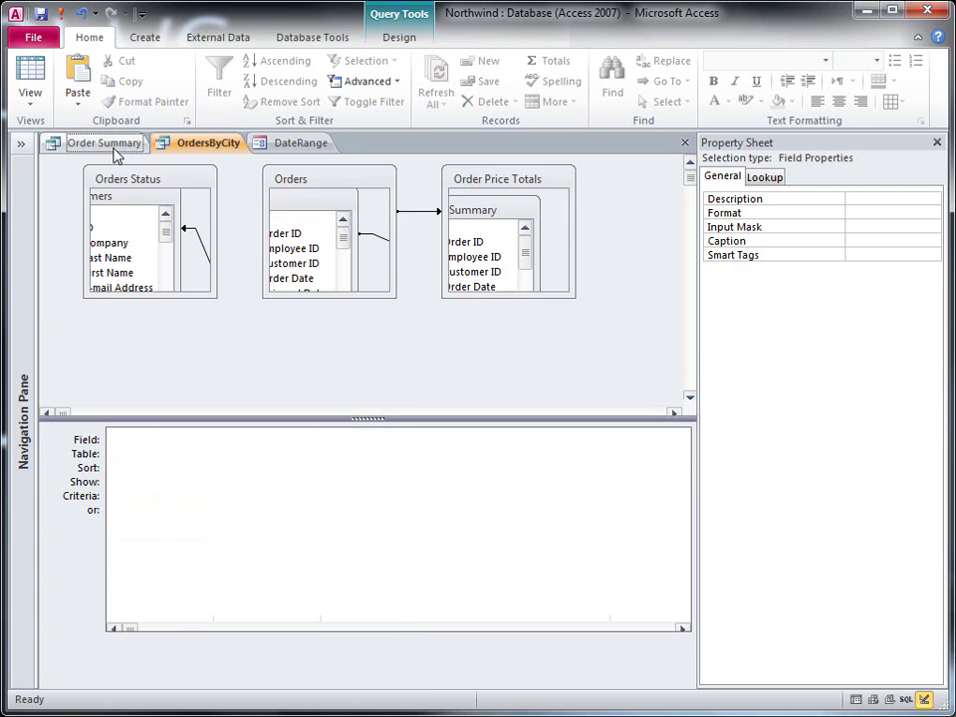
{"action": "right_click", "coordinate": [447, 498]}
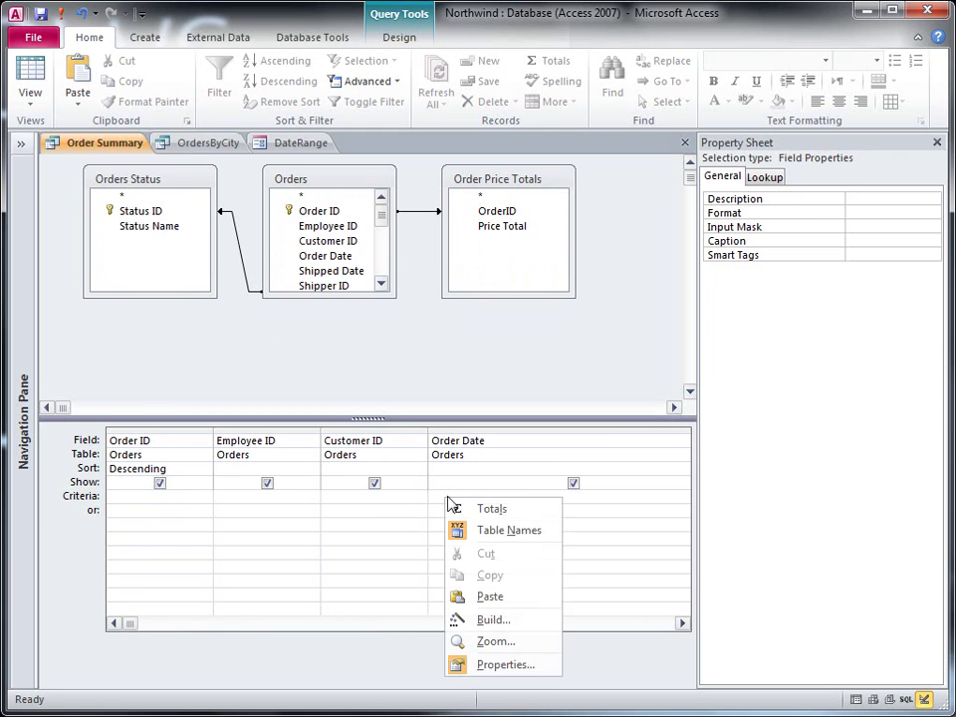
{"action": "left_click", "coordinate": [504, 598]}
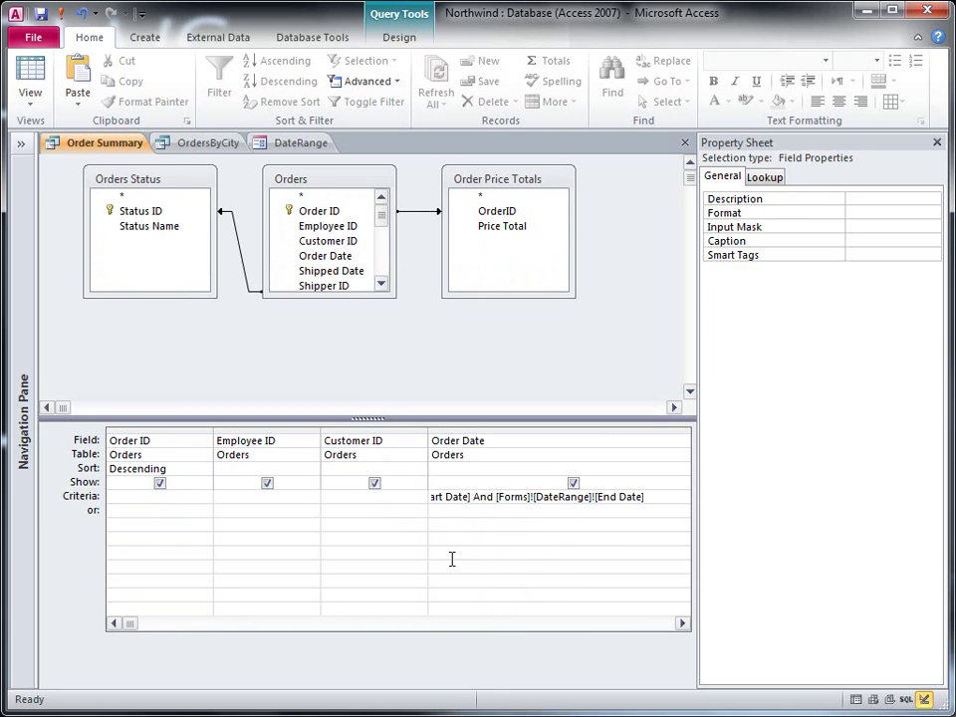
{"action": "left_click", "coordinate": [315, 145]}
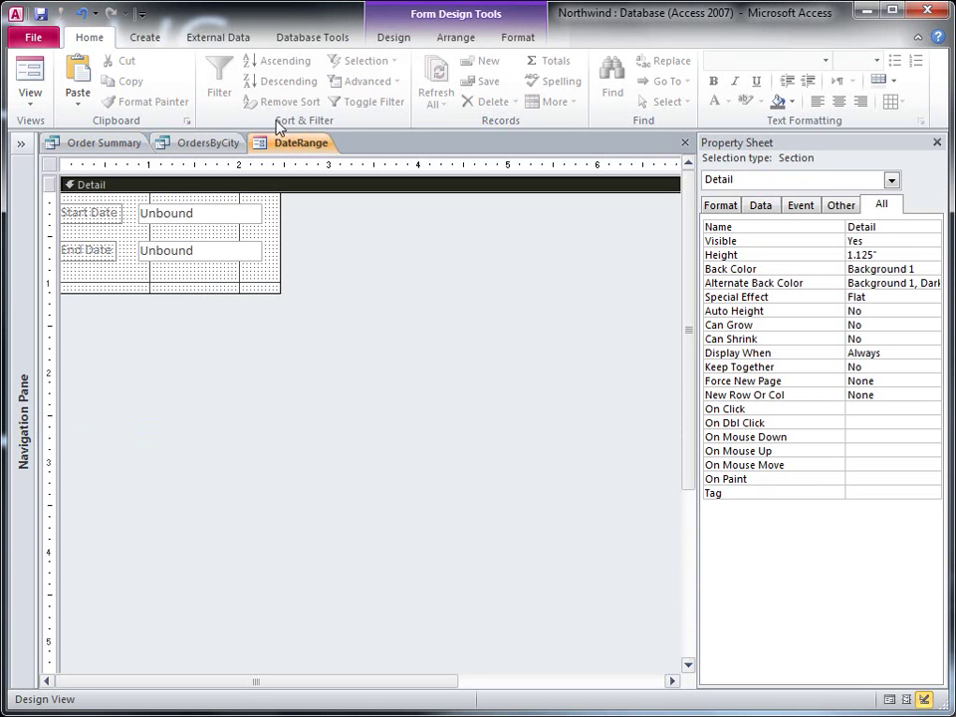
{"action": "left_click", "coordinate": [27, 82]}
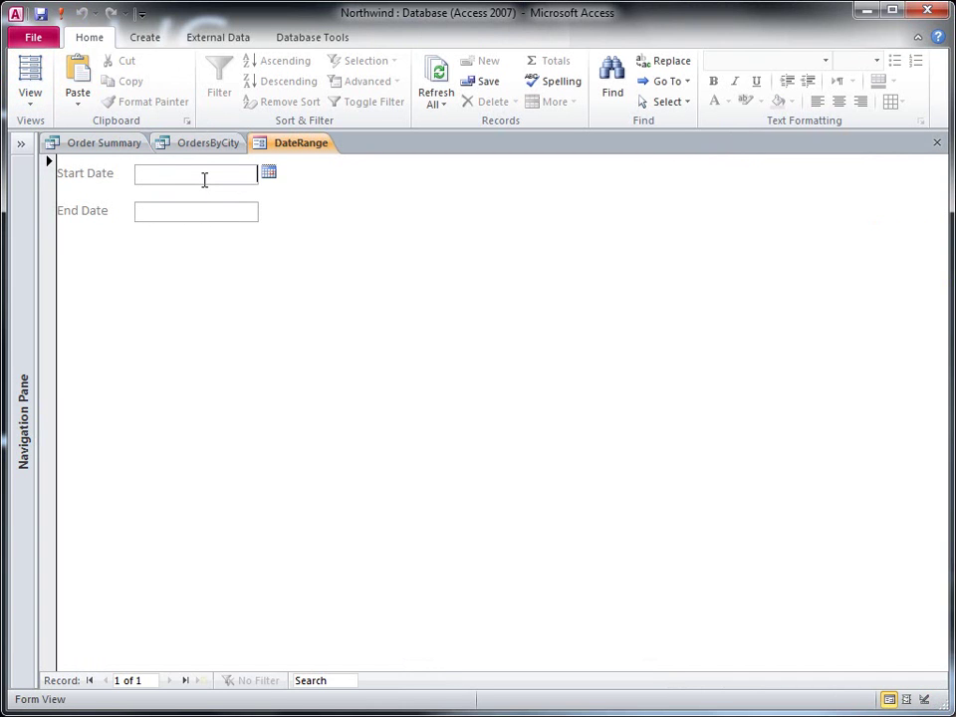
- Enter Start Date 3/1/06 and End Date 5/1/06 in DateRange, then return to OrdersByCity
{"action": "type", "text": "3/1/06"}
{"action": "left_click", "coordinate": [196, 215]}
{"action": "type", "text": "5/1/06"}
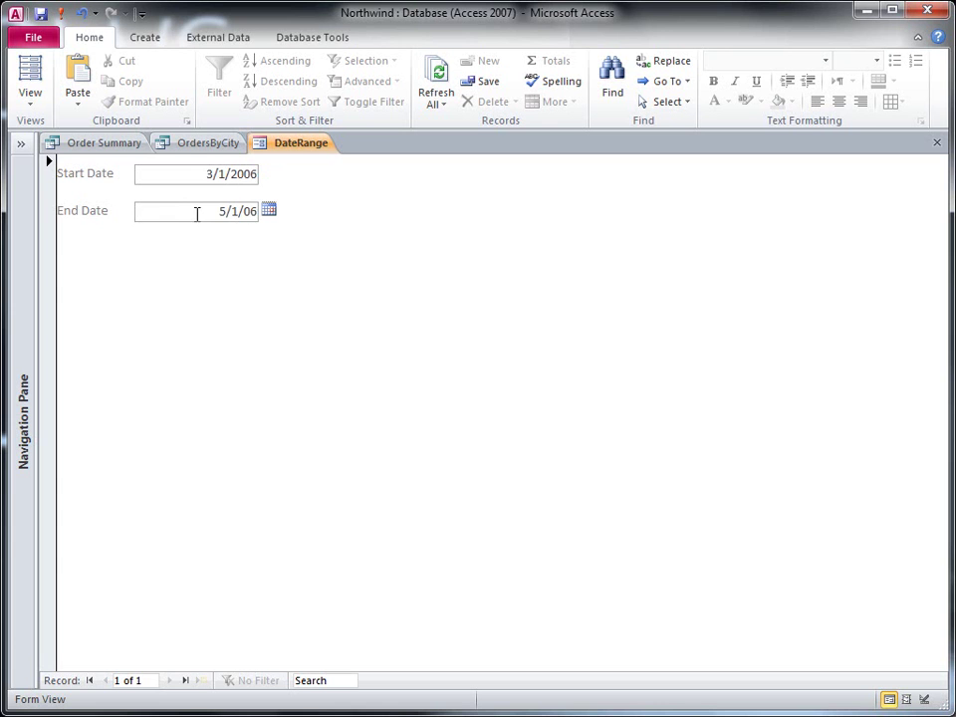
{"action": "key", "text": "Tab"}
{"action": "left_click", "coordinate": [190, 144]}
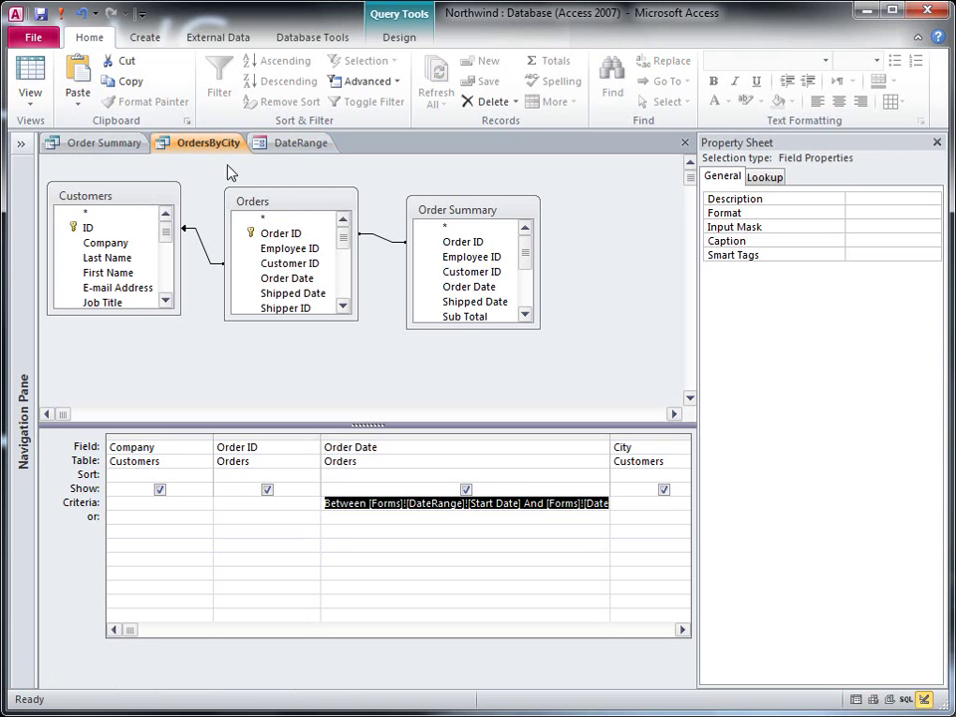
- Cancel the Start Date prompt, then delete the [Start Date] and [End Date] query parameters
{"action": "left_click", "coordinate": [31, 71]}
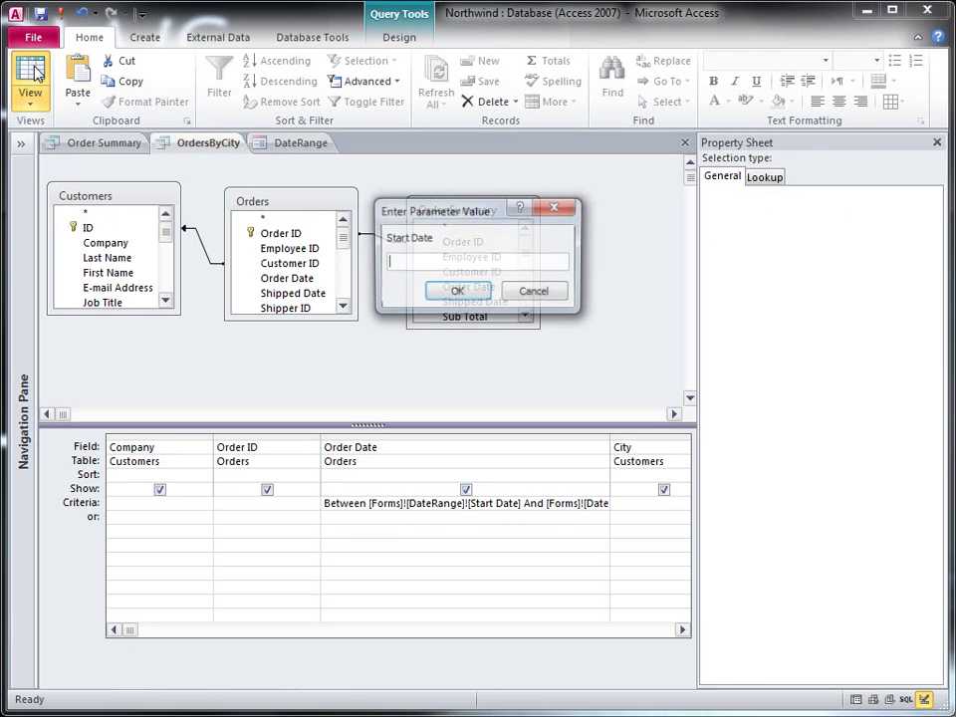
{"action": "left_click_drag", "start_coordinate": [484, 213], "coordinate": [317, 229]}
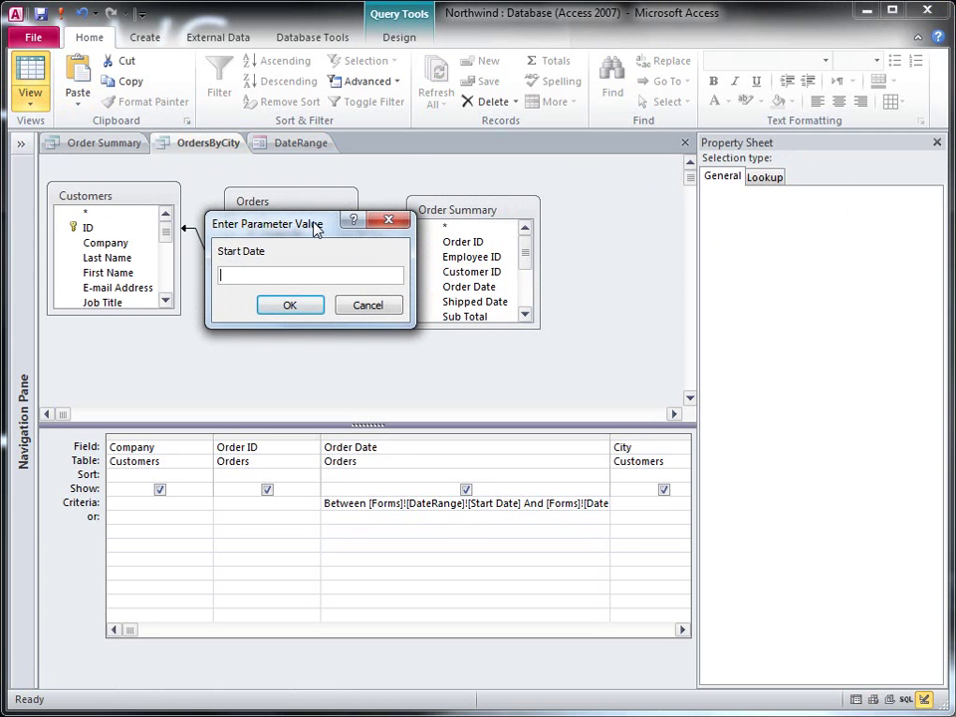
{"action": "left_click", "coordinate": [390, 309]}
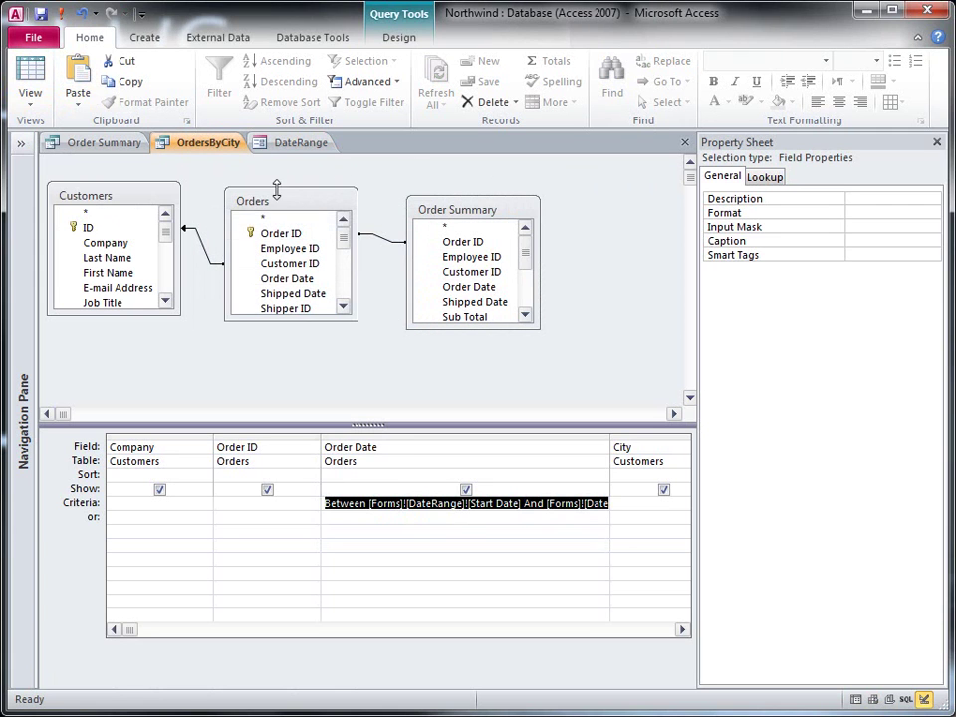
{"action": "left_click", "coordinate": [395, 42]}
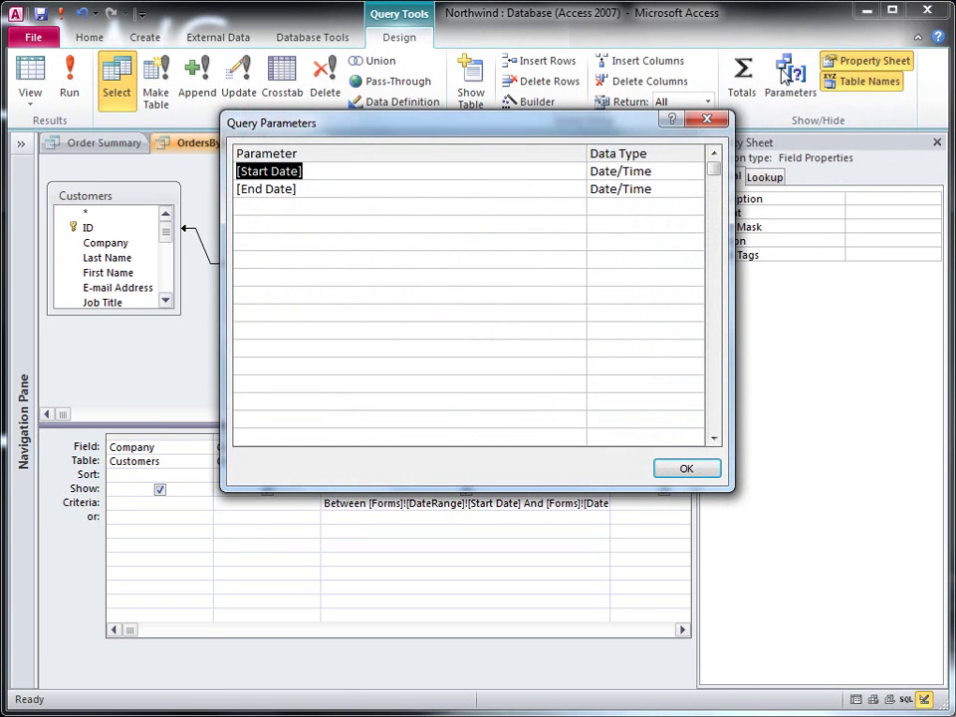
{"action": "left_click_drag", "start_coordinate": [379, 120], "coordinate": [480, 77]}
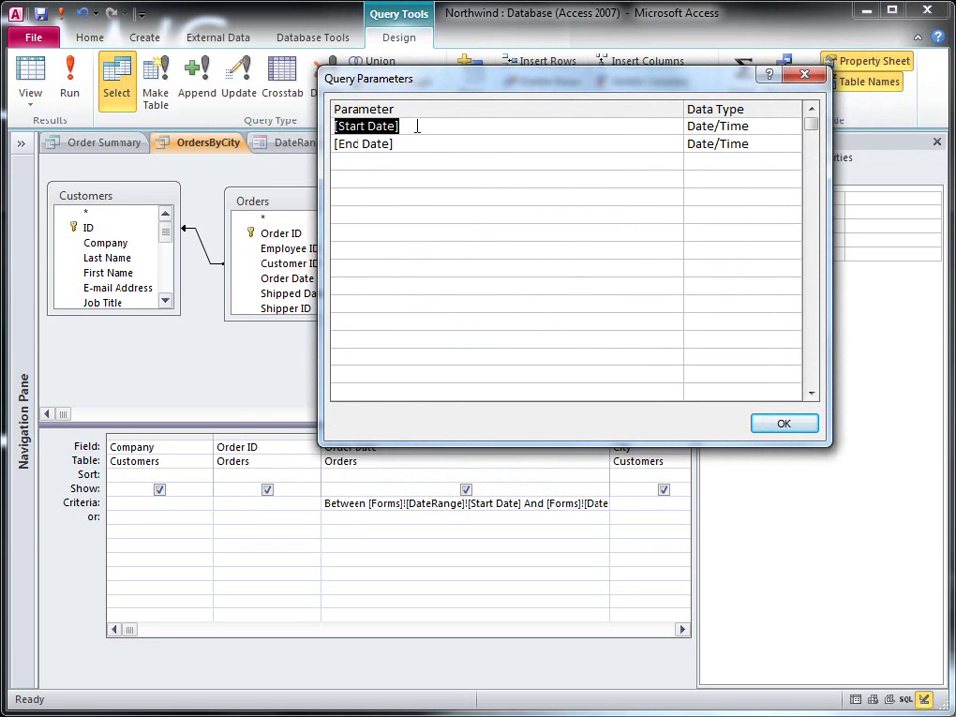
{"action": "key", "text": "Delete"}
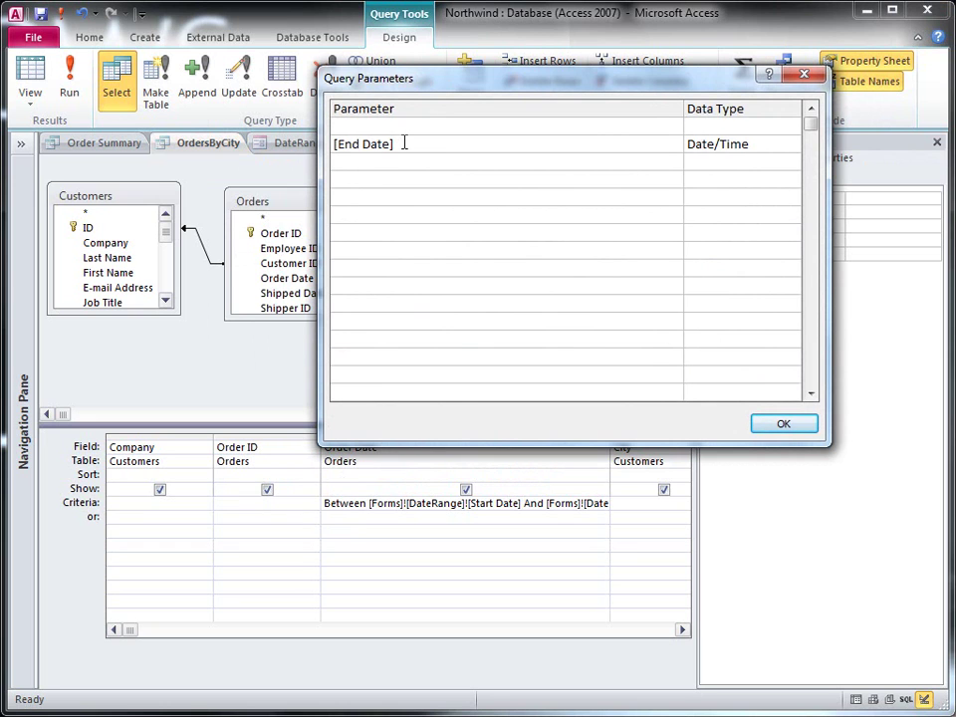
{"action": "key", "text": "ctrl+shift+Left"}
{"action": "key", "text": "ctrl+shift+Left"}
{"action": "key", "text": "Delete"}
{"action": "left_click", "coordinate": [771, 427]}
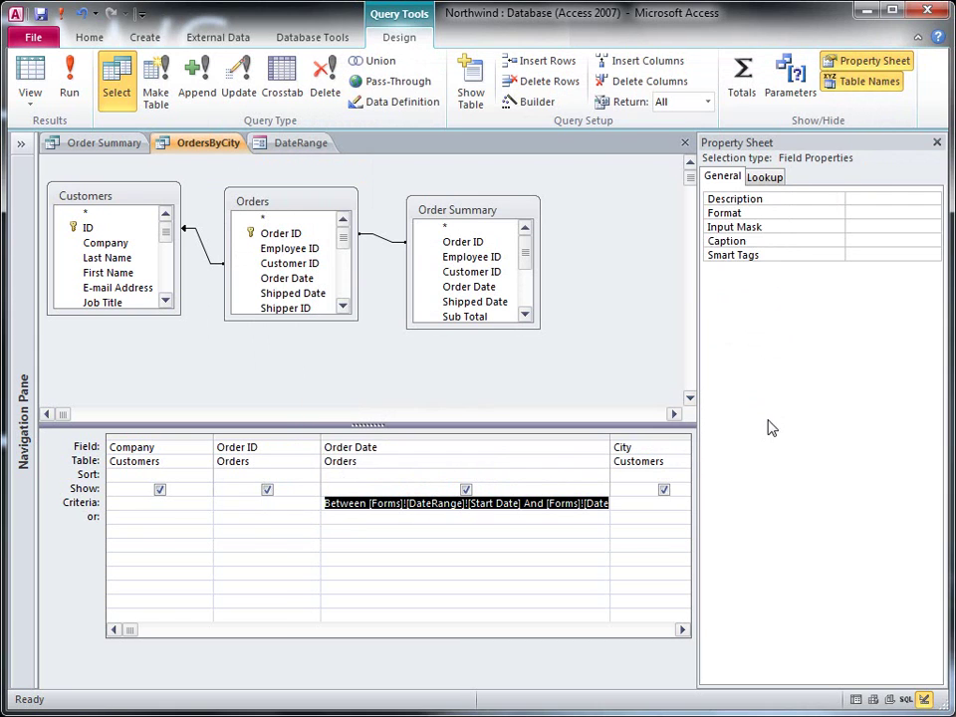
- Run OrdersByCity showing 25 orders from 3/1/2006 to 5/1/2006, check Order Summary, then open DateRange
{"action": "left_click", "coordinate": [76, 79]}
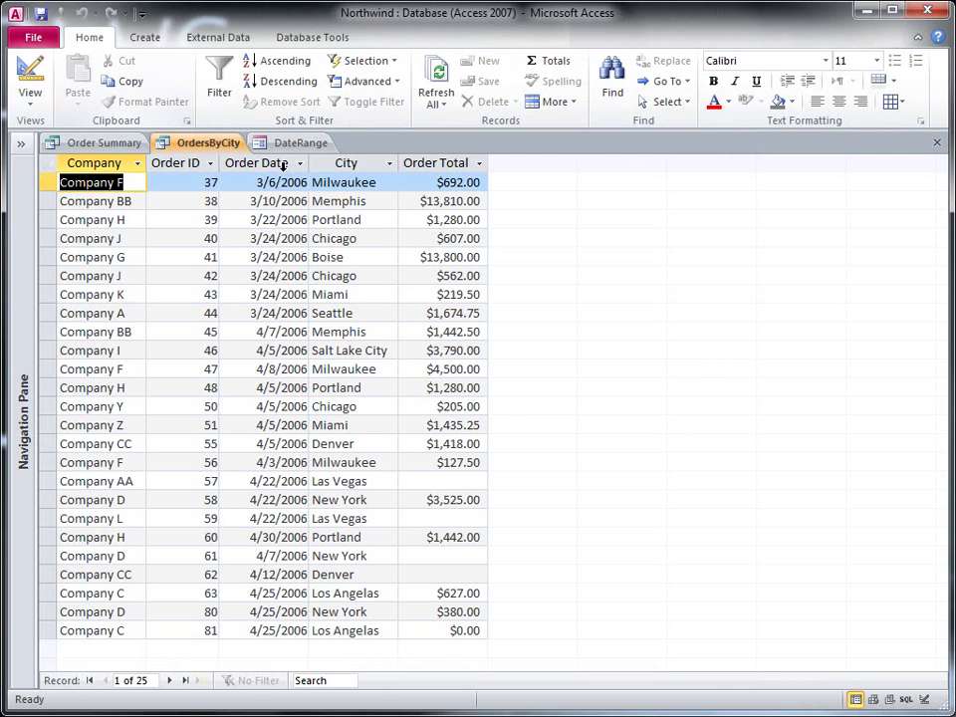
{"action": "left_click", "coordinate": [92, 144]}
{"action": "left_click", "coordinate": [22, 69]}
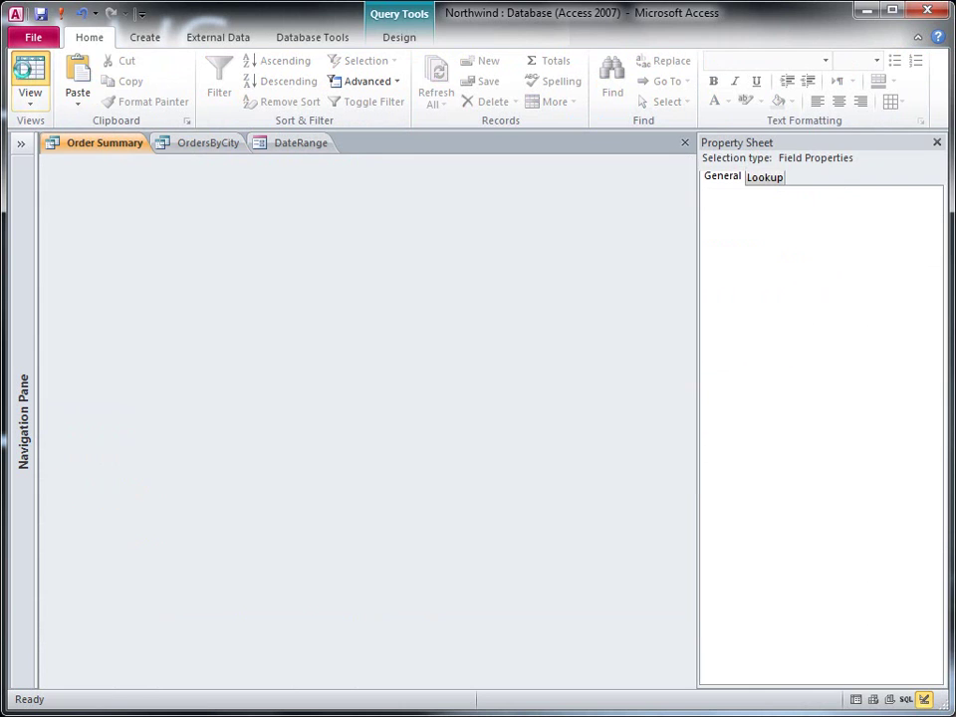
{"action": "left_click", "coordinate": [224, 142]}
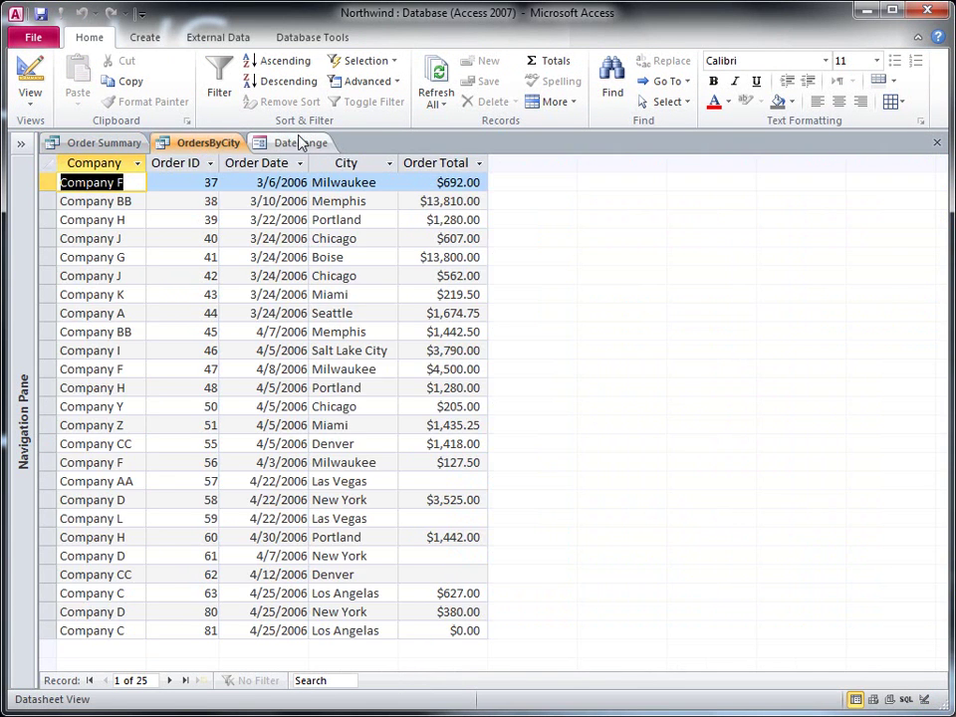
{"action": "left_click", "coordinate": [302, 142]}
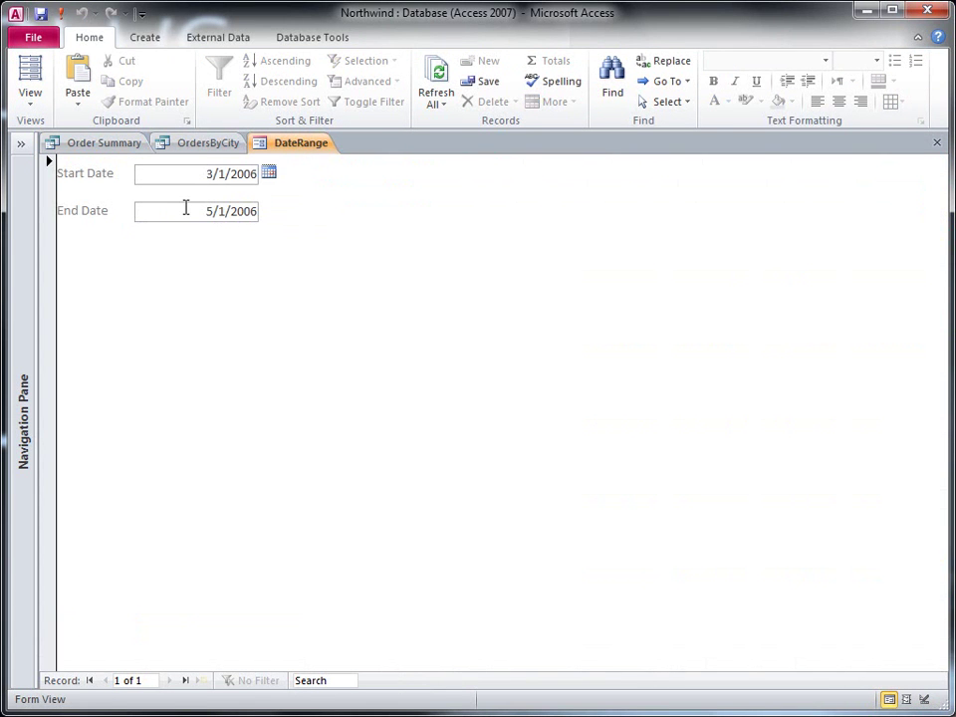